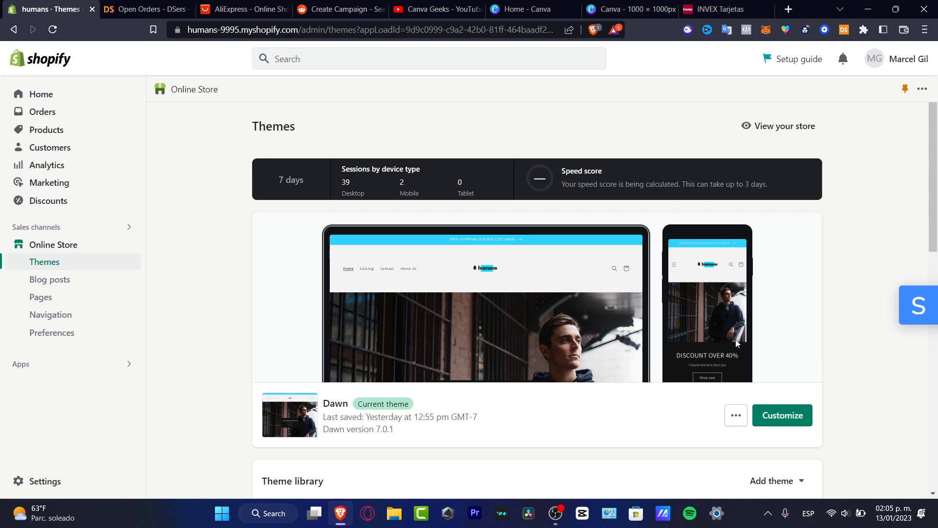
- Search for 'zendrop' from the Apps search and send it to the Shopify App Store
click(35, 370)
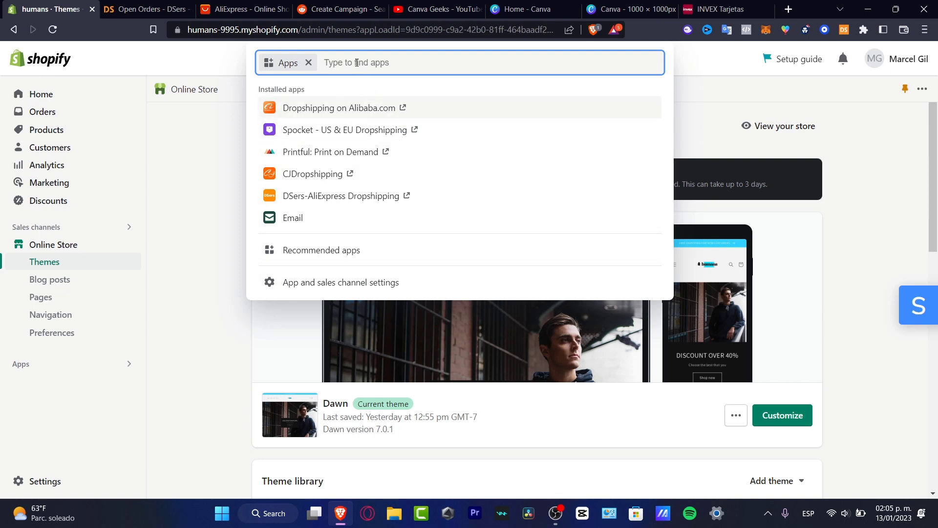
text(zendrop)
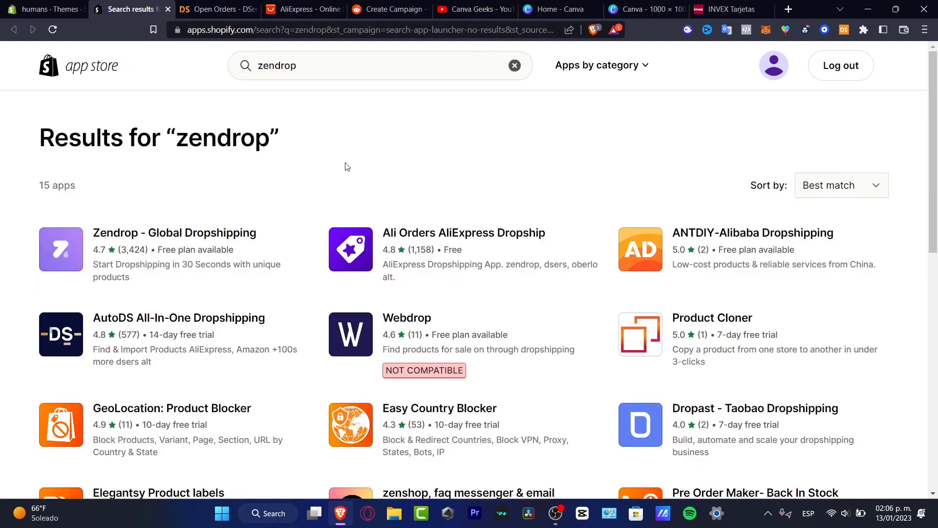
- Open the Zendrop - Global Dropshipping listing, check its free plan and trial terms, and add the app
click(155, 233)
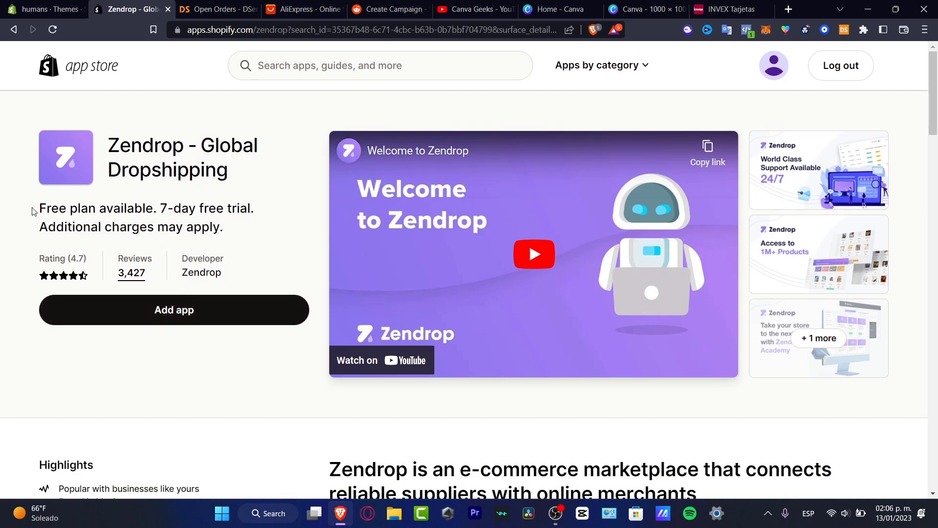
drag(33, 211, 289, 211)
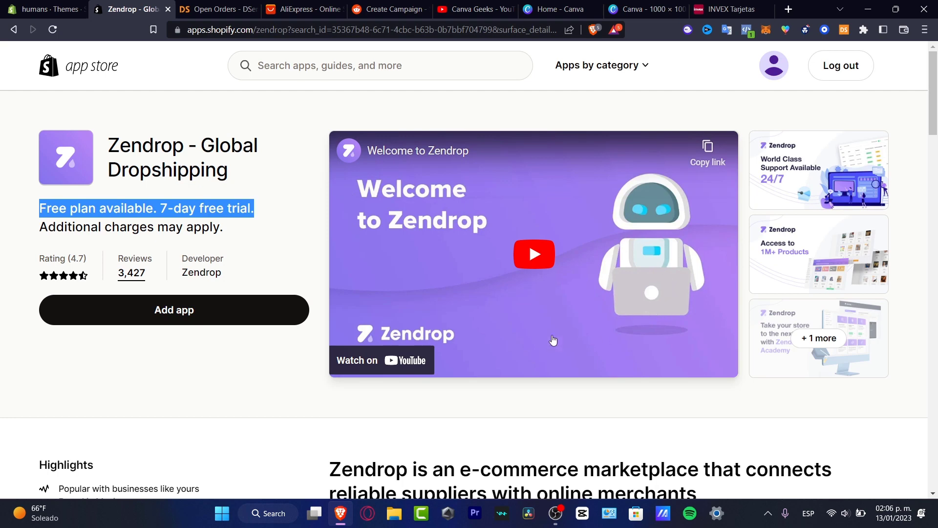
click(192, 321)
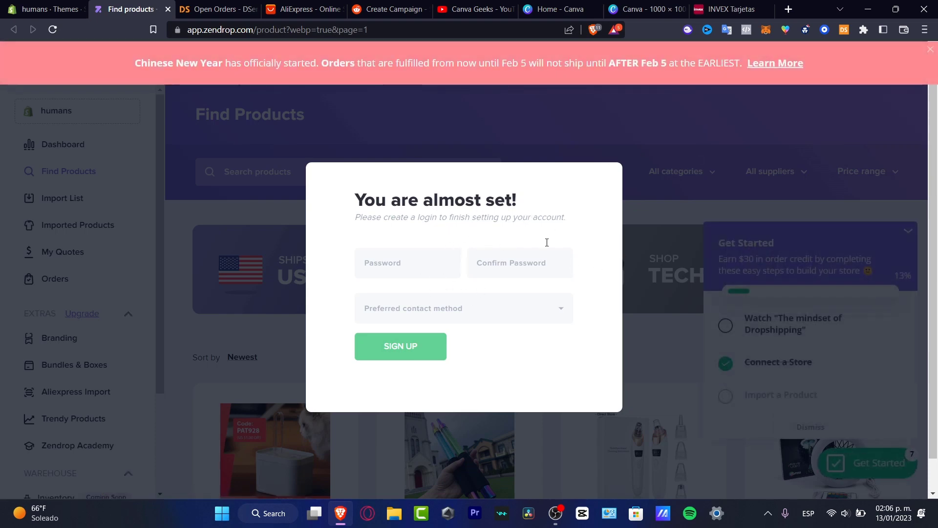
- Enter the account password, choose Email as preferred contact method, and sign up
click(397, 265)
text(••••)
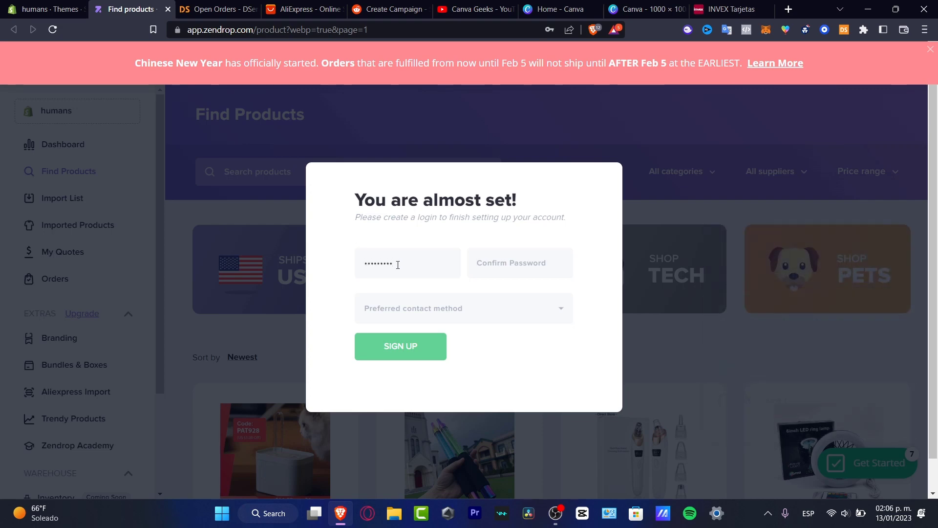
text(••••••••)
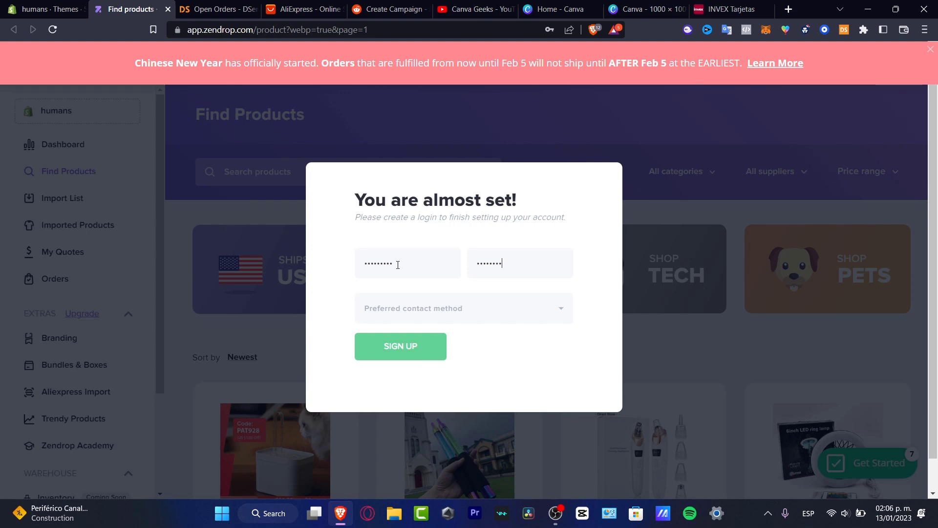
click(416, 319)
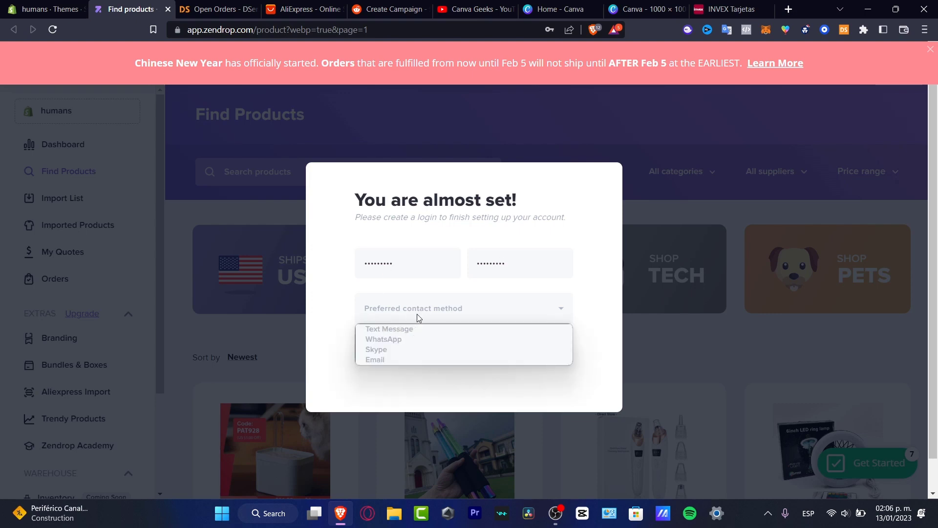
click(460, 360)
click(421, 360)
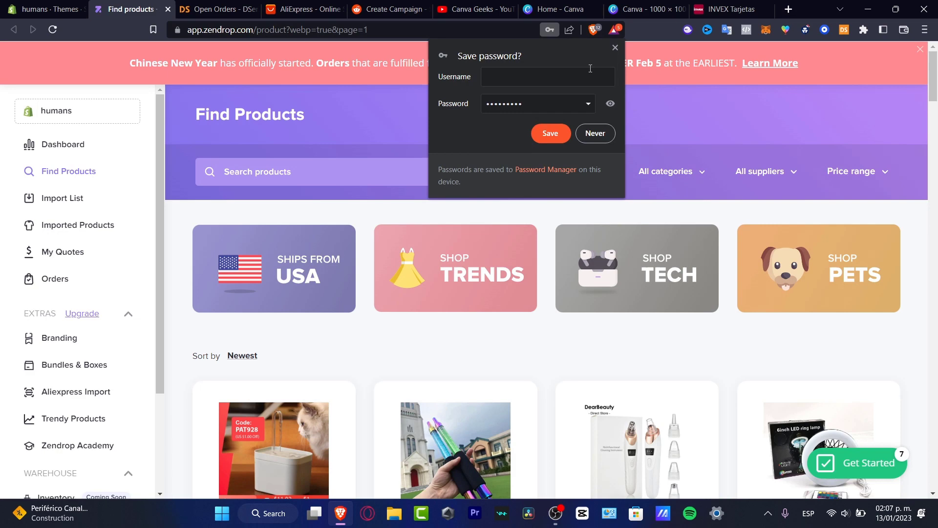
- Dismiss the save-password offer and filter Find Products with the Ships From USA card
click(612, 50)
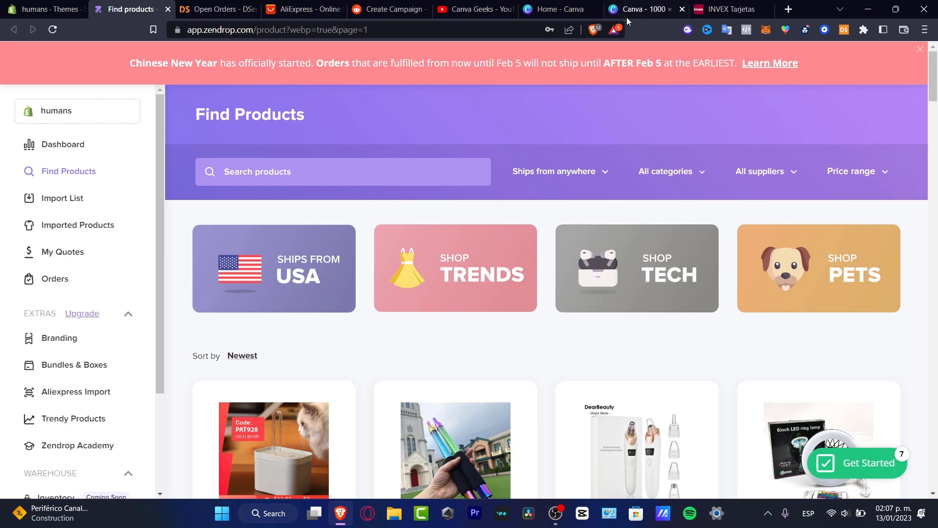
click(11, 5)
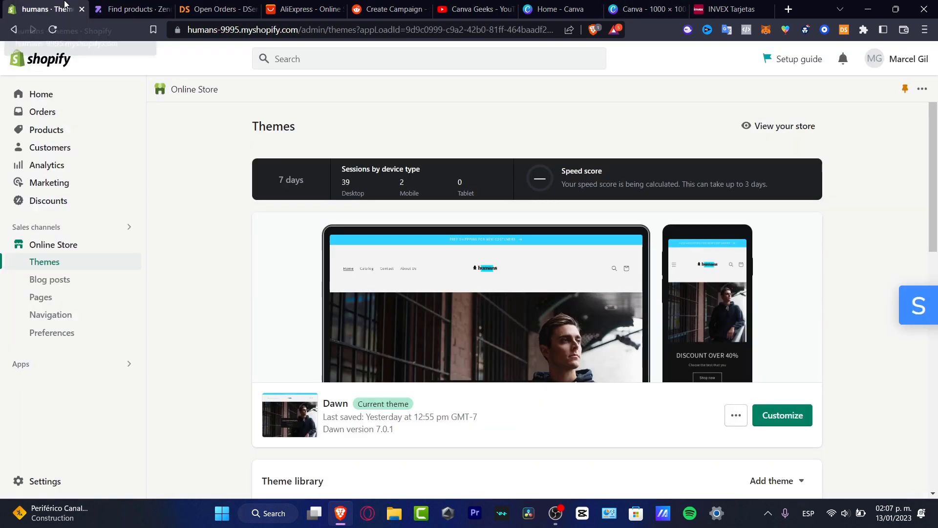
click(117, 4)
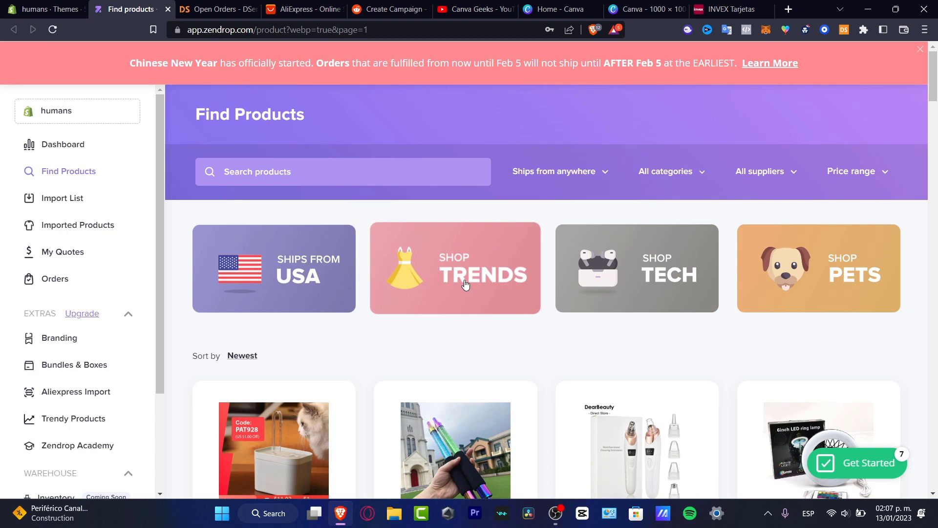
click(300, 268)
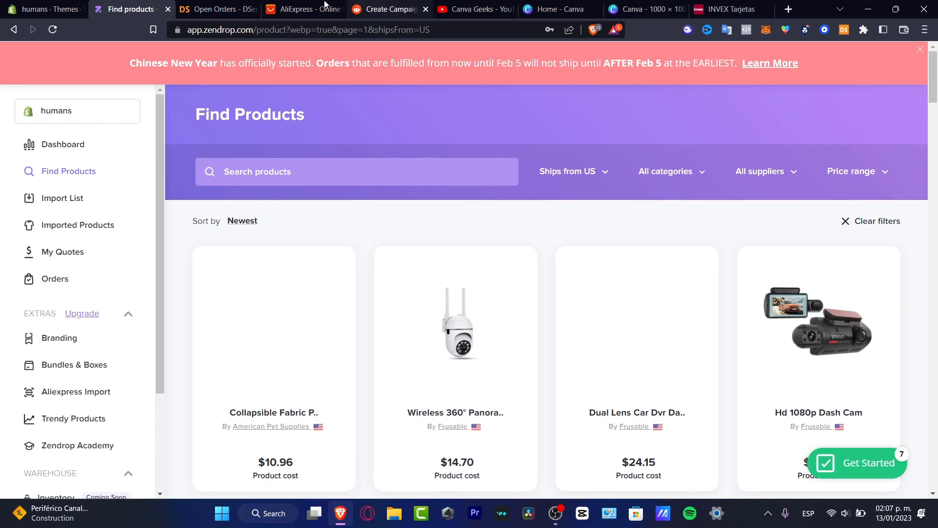
- Scroll the US-shipping catalogue and add the black slogan shirt to the import list
click(306, 8)
scroll(779, 287, down, 7)
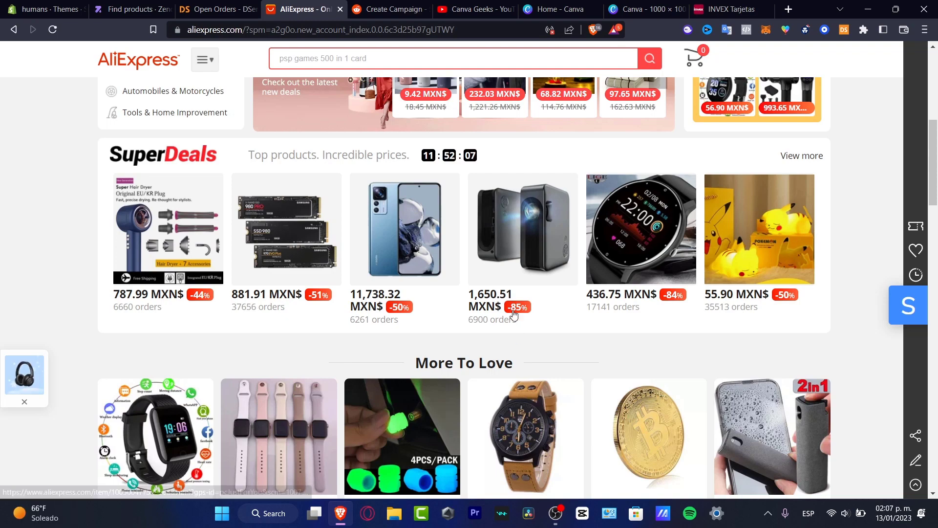
click(112, 6)
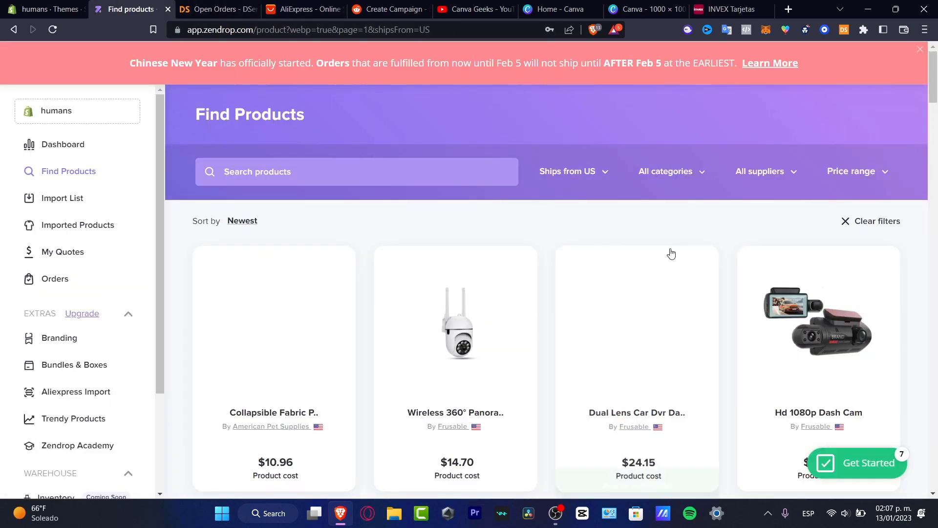
scroll(671, 253, down, 3)
scroll(671, 253, down, 6)
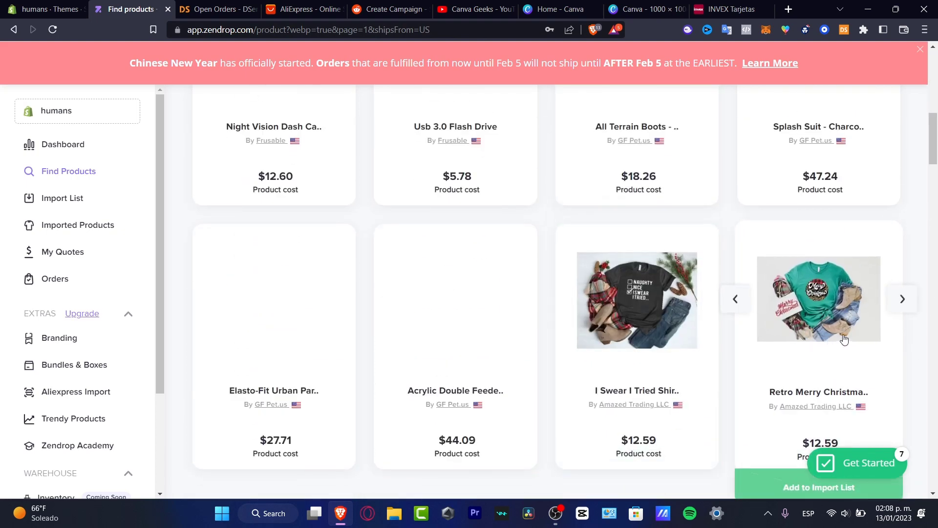
mouse_move(671, 340)
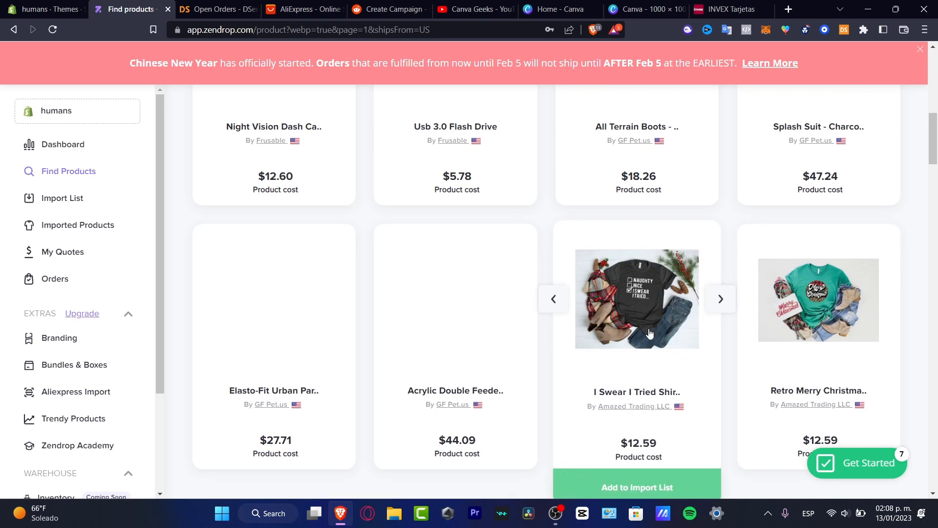
scroll(701, 387, down, 3)
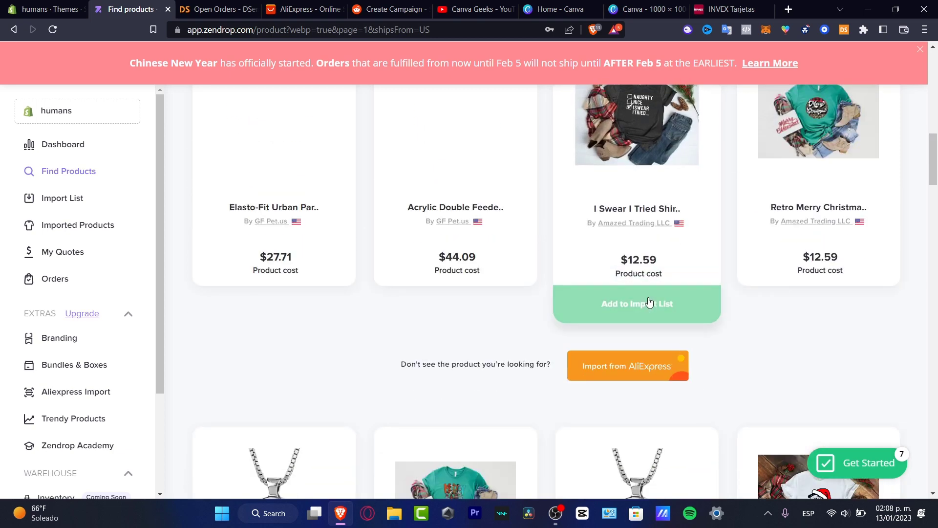
click(653, 305)
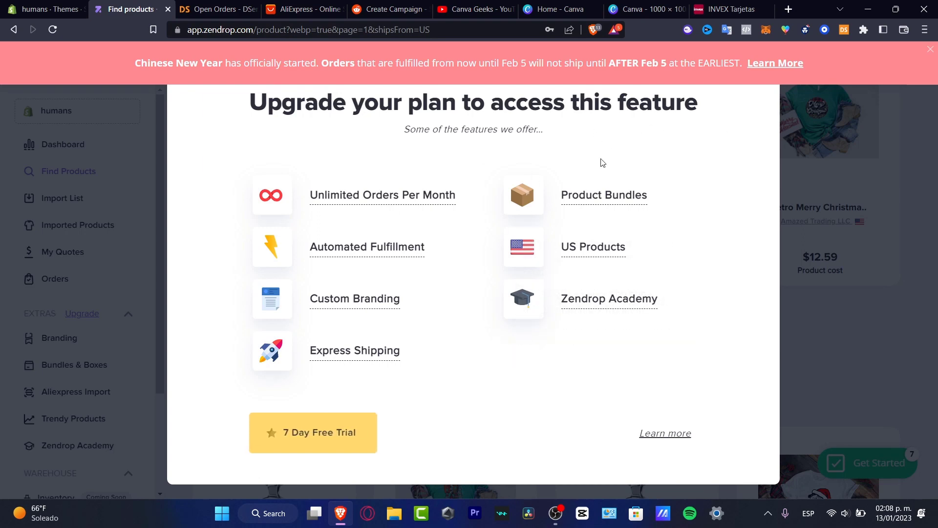
- Start the 7 Day Free Trial, dismiss the $100 bonus and trial popups, and review the plans table
mouse_move(563, 364)
click(352, 439)
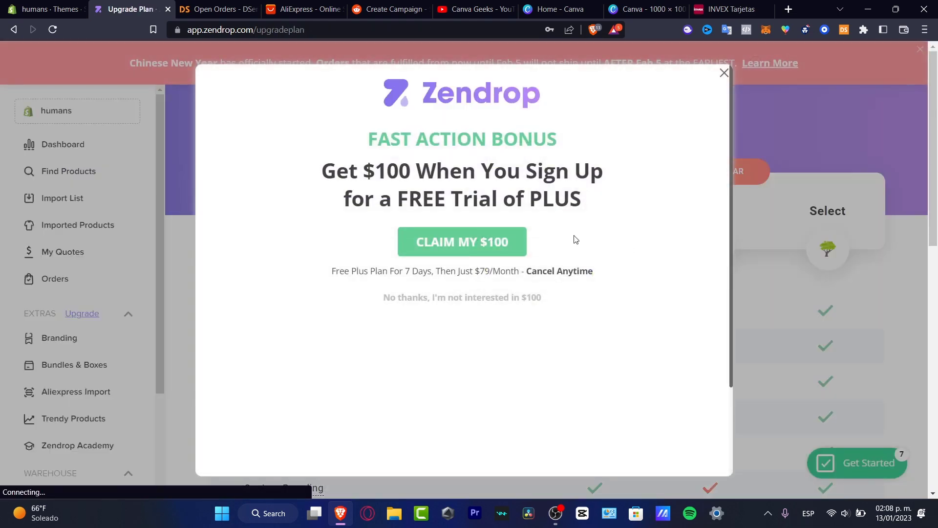
click(723, 73)
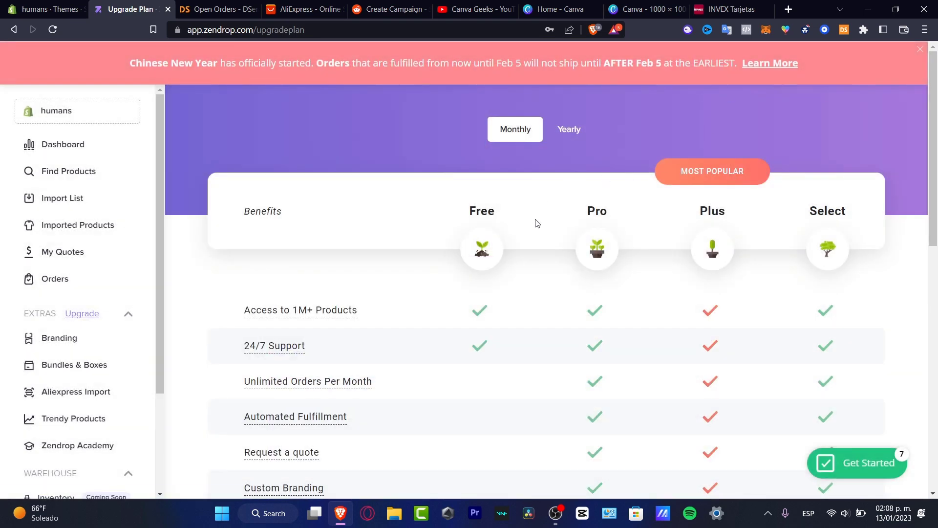
scroll(476, 236, down, 10)
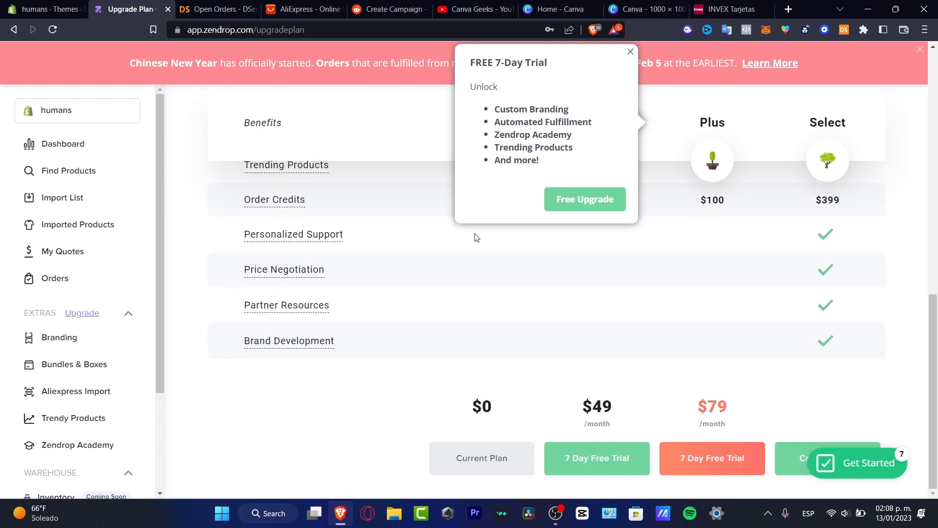
click(630, 52)
scroll(491, 437, up, 10)
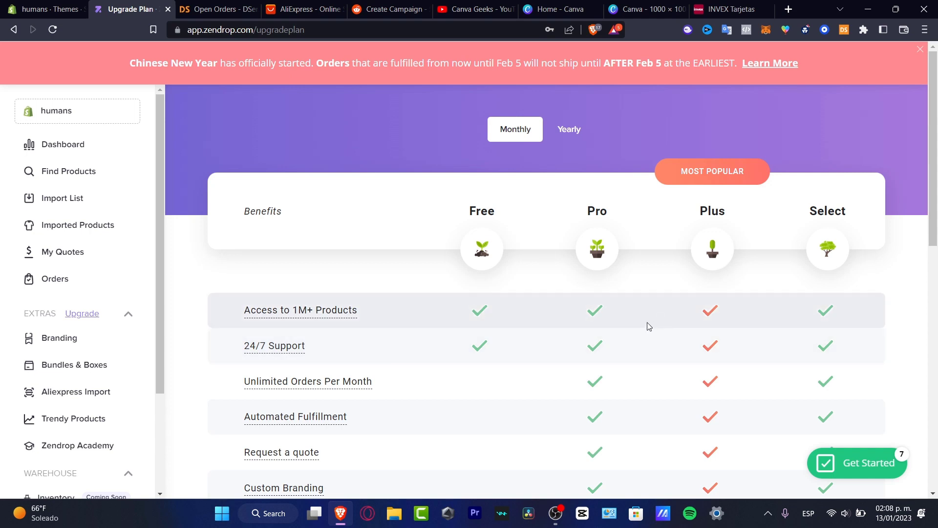
scroll(649, 327, down, 10)
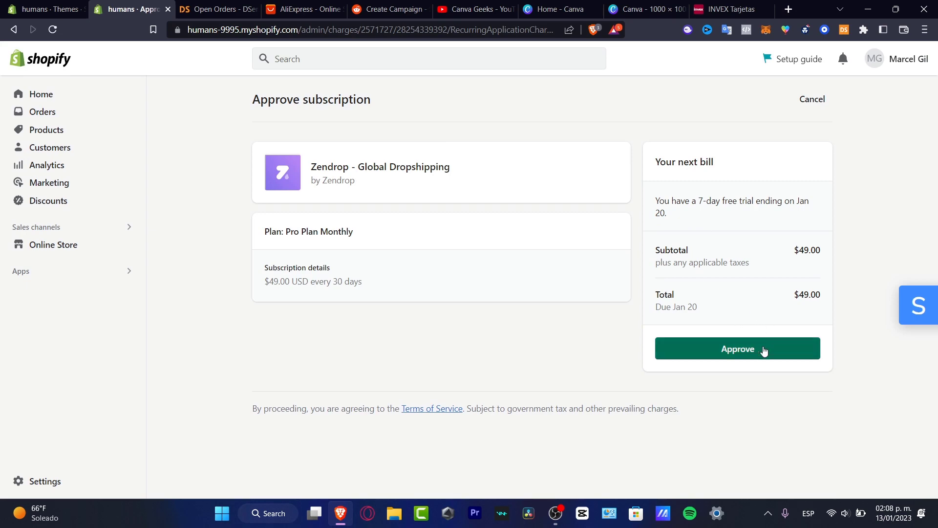
- Approve the $49 Pro Plan subscription, close Settings, and reopen Zendrop from the installed apps
click(763, 350)
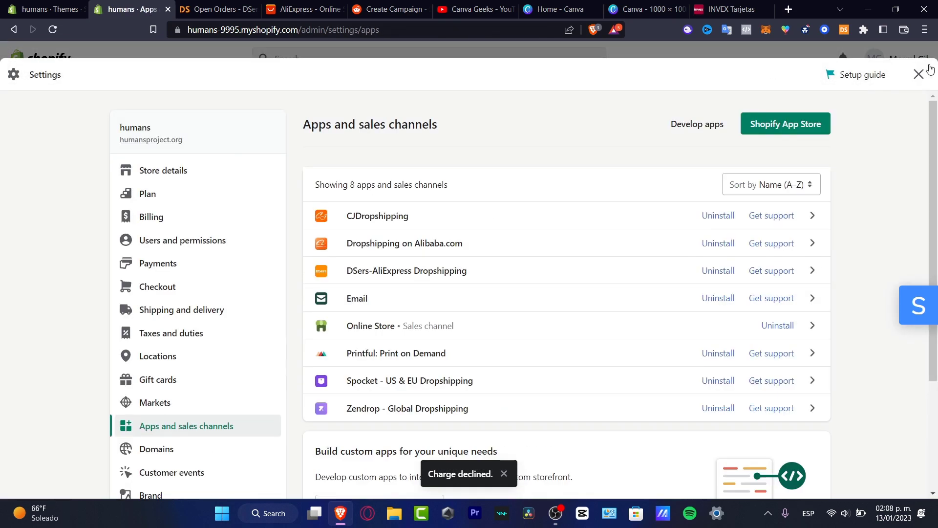
click(918, 74)
click(53, 273)
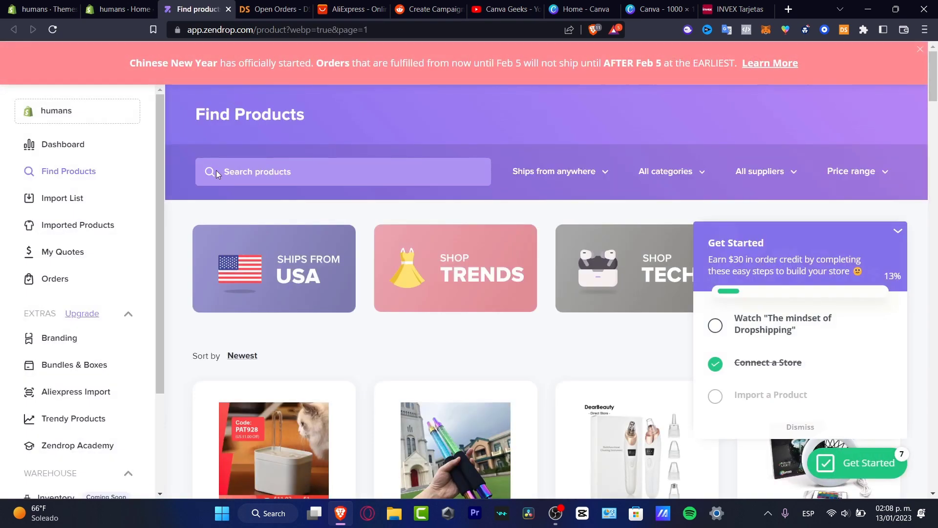
- Add the Automatic Pet Water Dispenser from Find Products to the import list and view the Import List
click(134, 229)
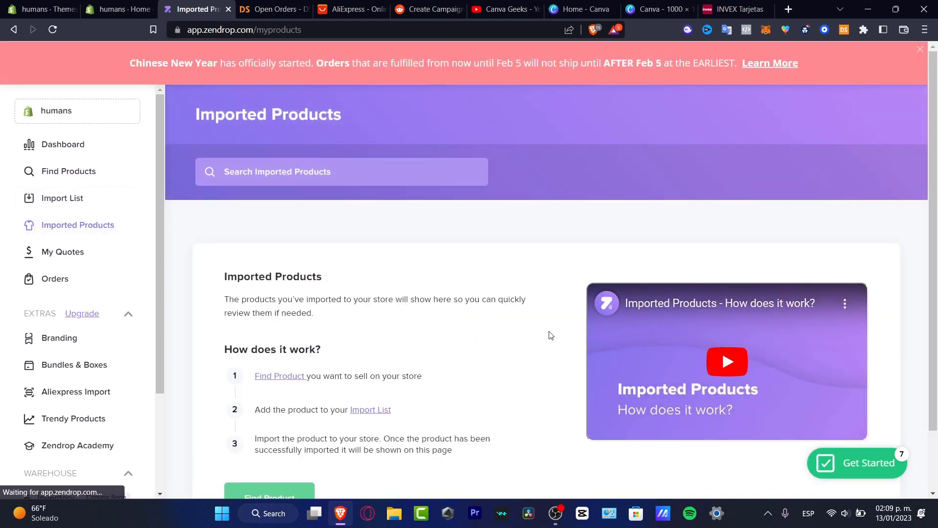
scroll(551, 333, down, 2)
click(280, 427)
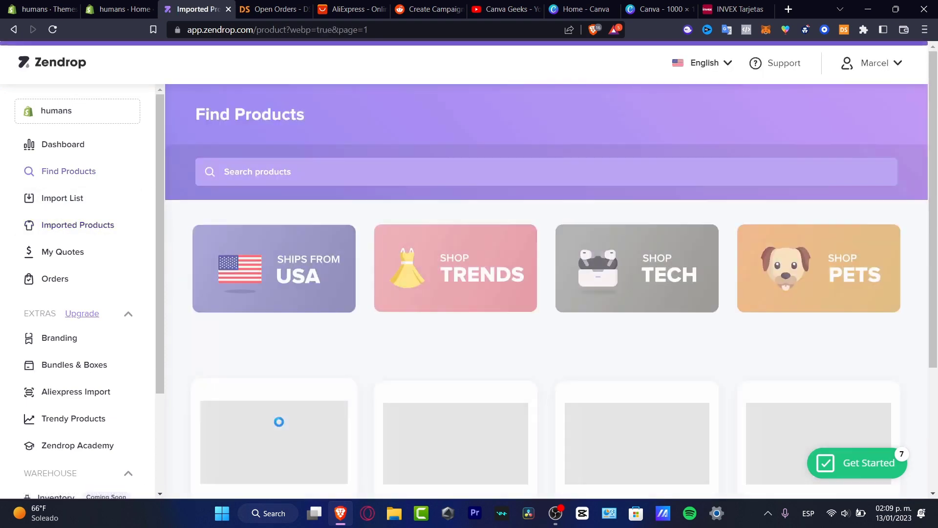
scroll(315, 360, down, 3)
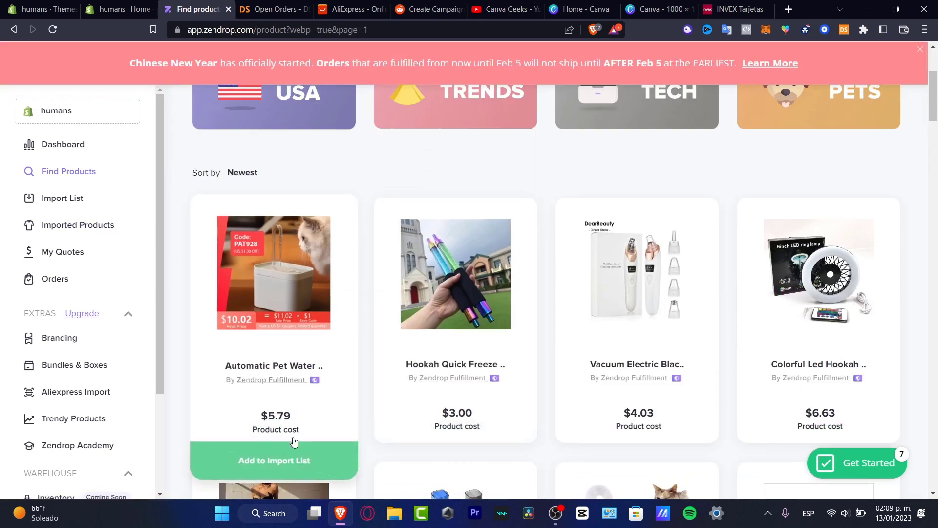
click(315, 447)
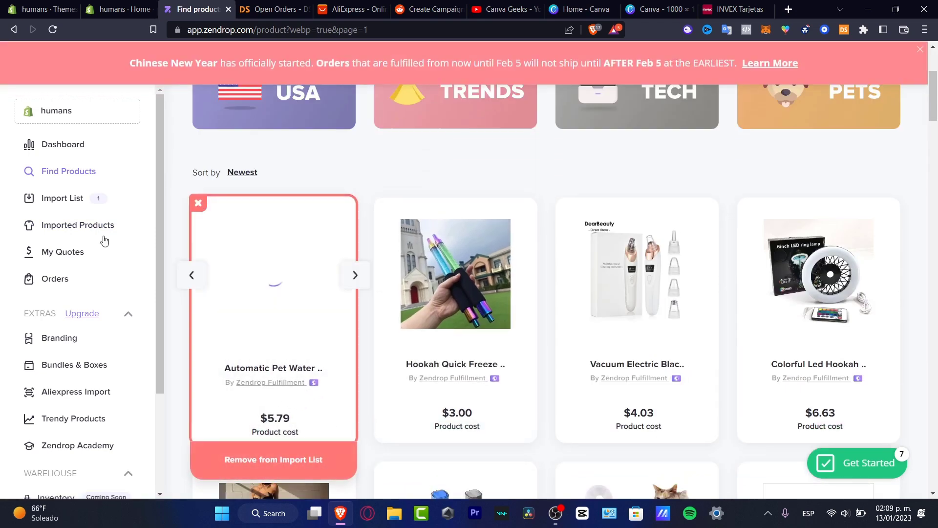
click(65, 204)
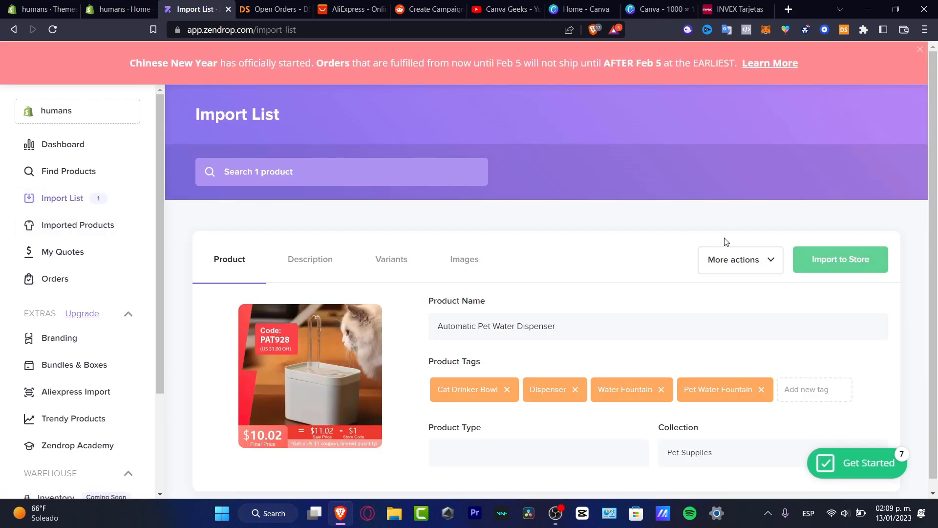
scroll(723, 237, down, 1)
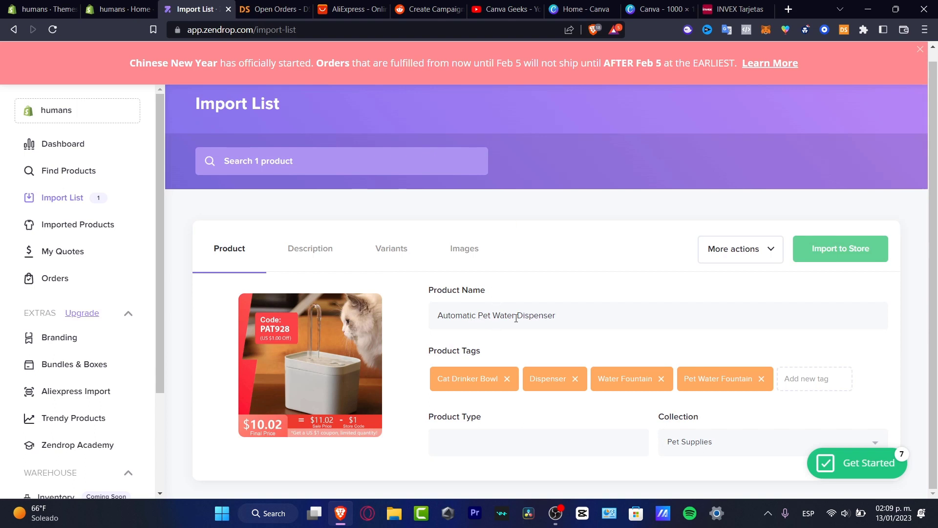
- Check the dispenser's name and type fields, add the Home page collection, and show its Description
click(569, 316)
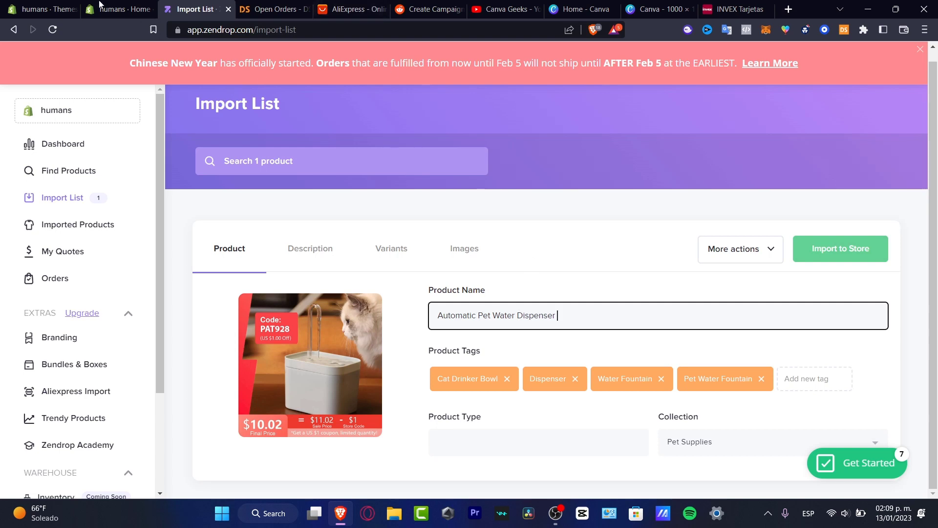
click(549, 436)
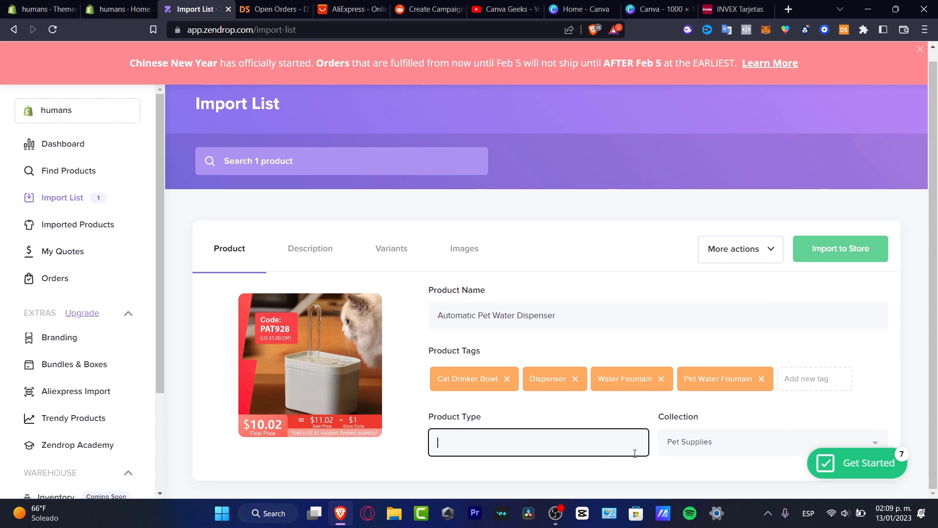
click(729, 442)
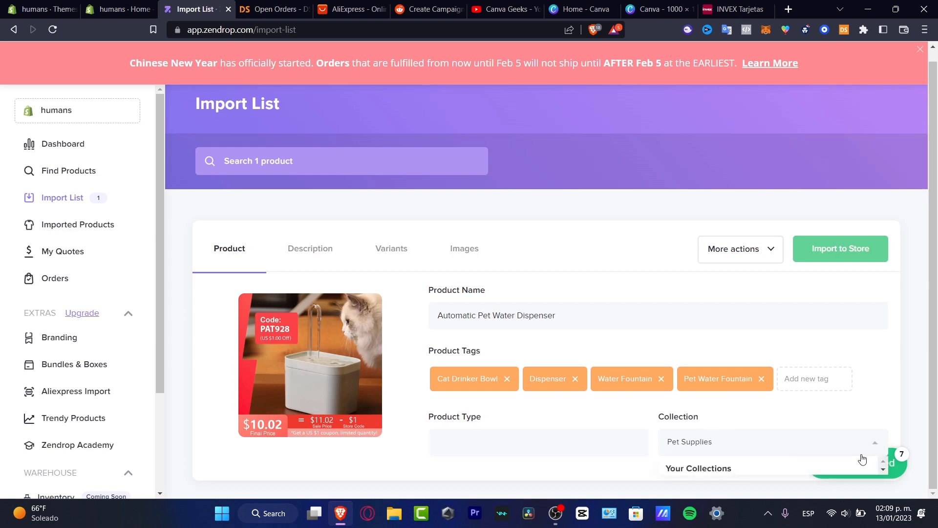
scroll(841, 467, down, 1)
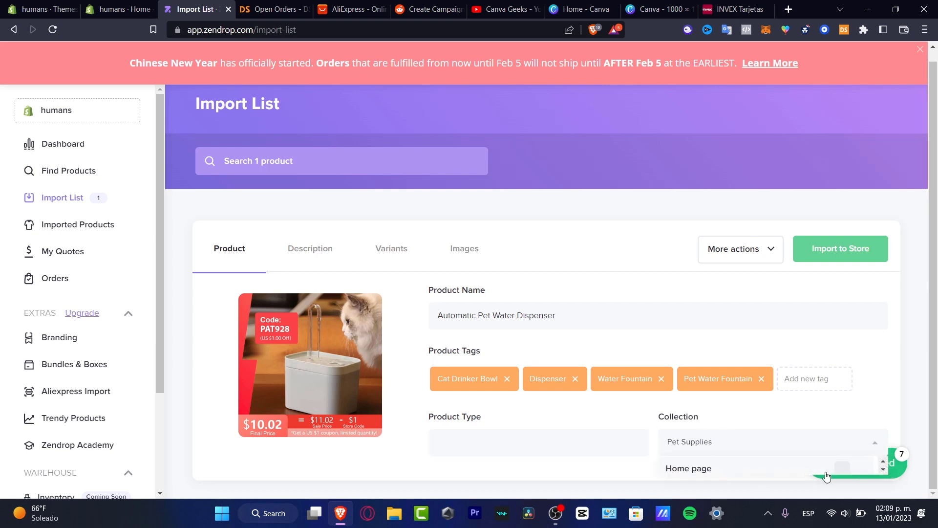
click(885, 469)
click(882, 459)
click(704, 471)
click(873, 443)
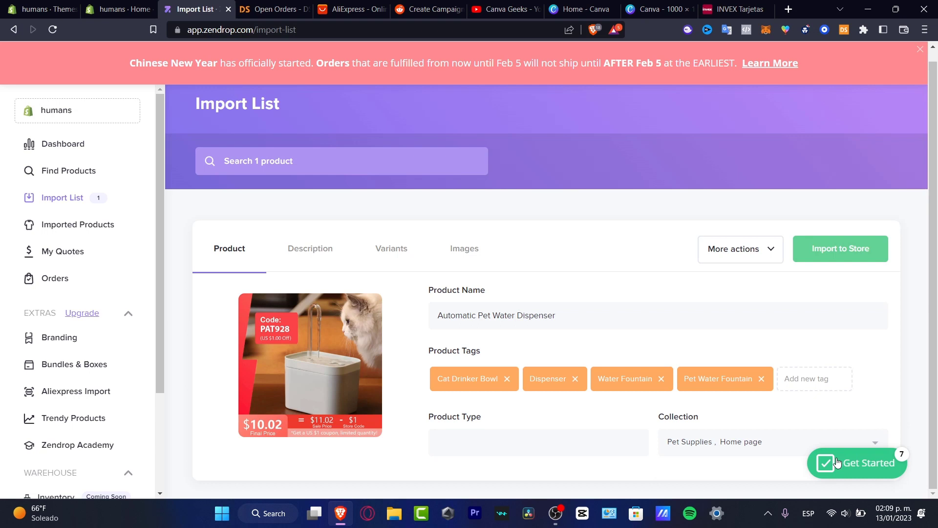
click(311, 253)
scroll(392, 347, down, 1)
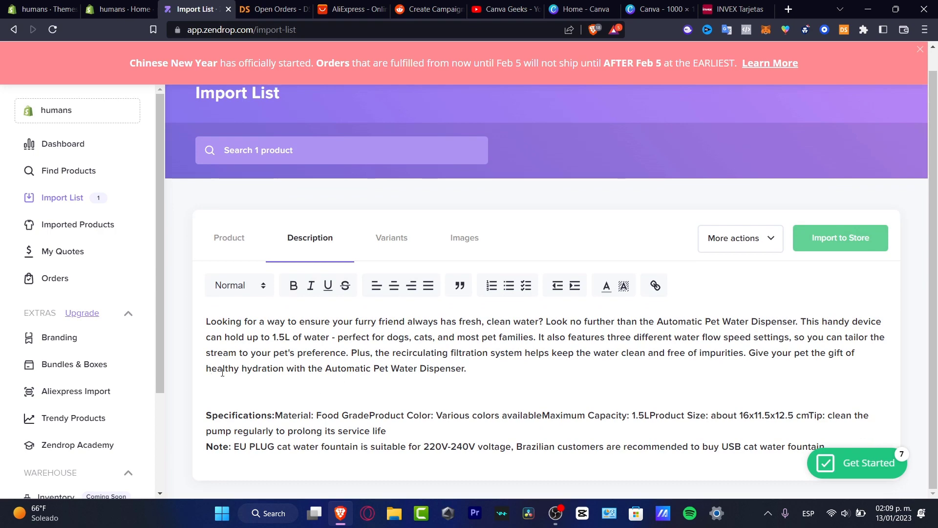
- Read the dispenser's first description paragraph and switch to its Variants tab
drag(227, 320, 568, 366)
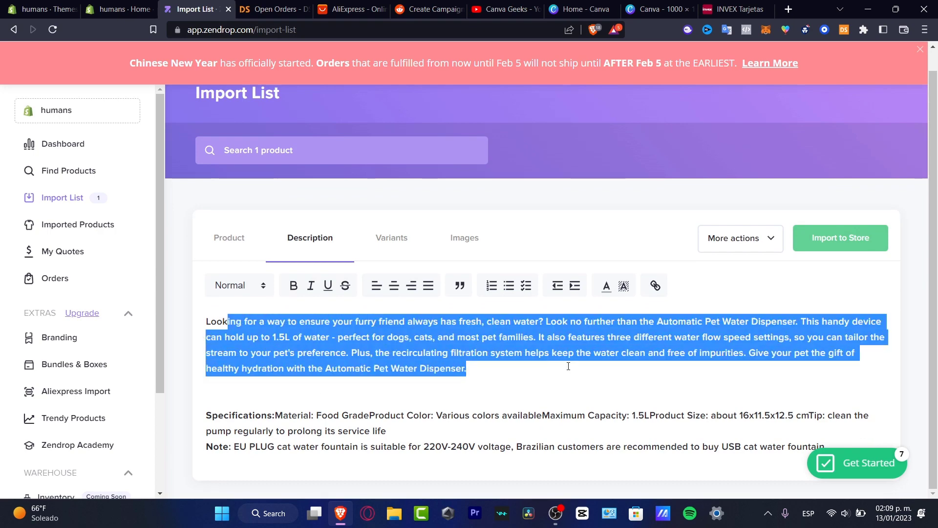
click(393, 242)
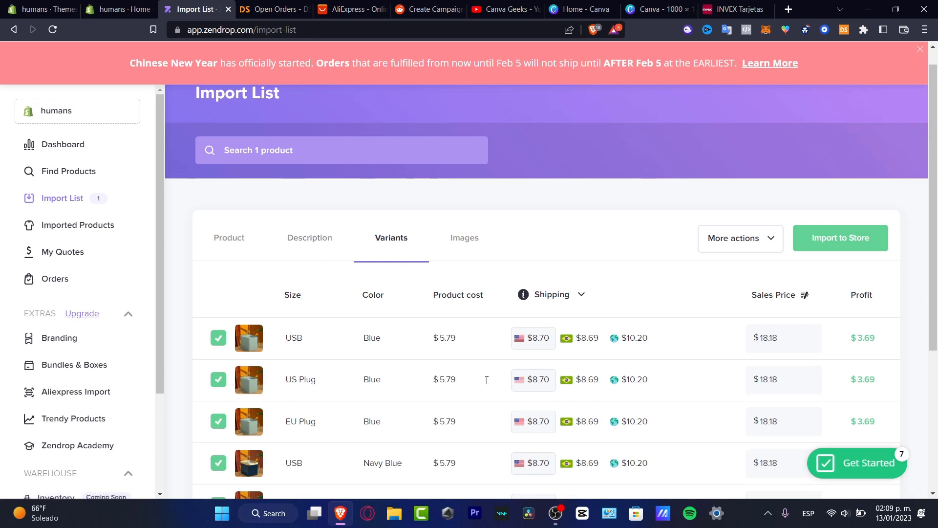
scroll(486, 380, down, 4)
scroll(487, 380, up, 4)
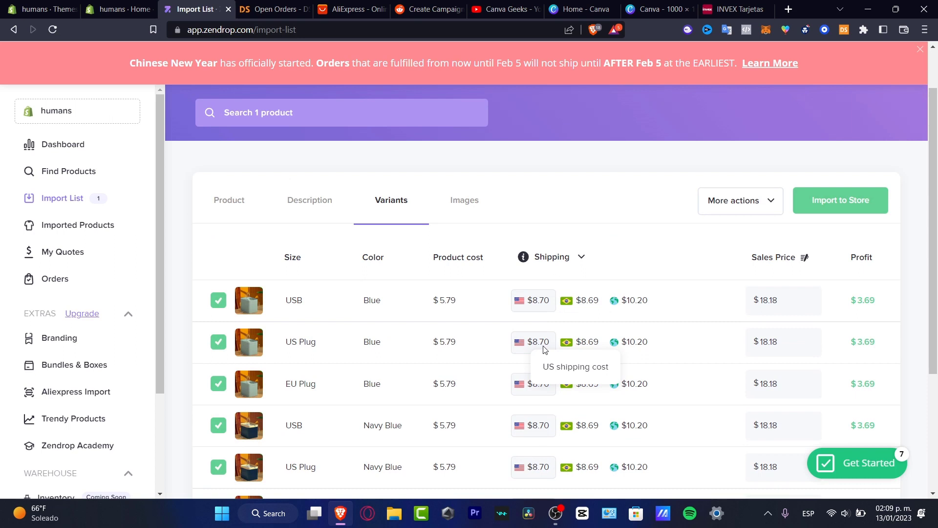
- Highlight the first variant's $5.79 cost, $18.18 sales price and $3.69 profit
double_click(445, 300)
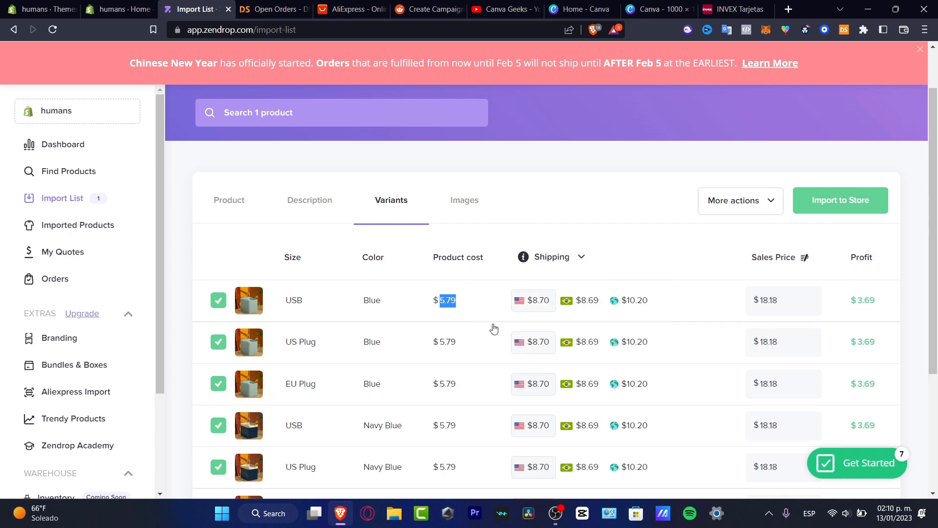
drag(465, 299, 439, 299)
drag(777, 301, 762, 304)
key(Right)
drag(874, 302, 852, 307)
click(869, 295)
scroll(839, 320, down, 3)
scroll(837, 318, up, 5)
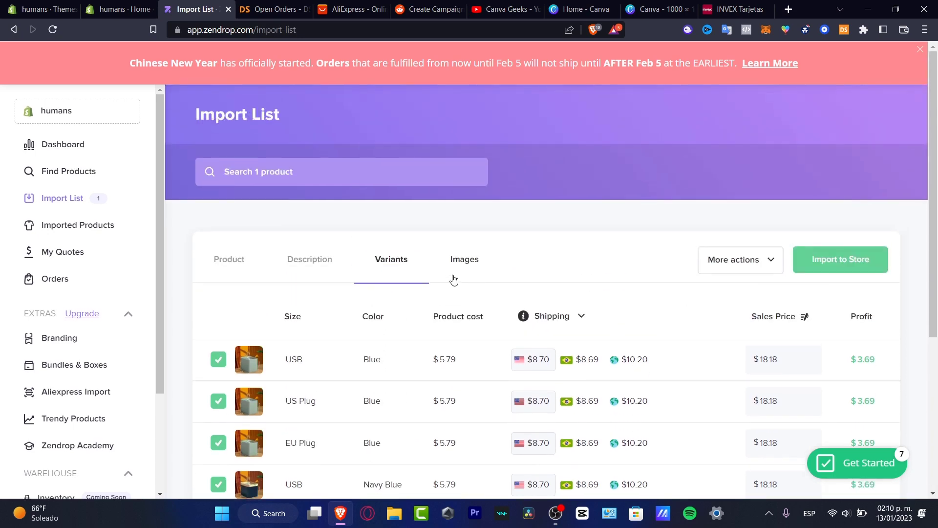
- Review the pet water dispenser's product images in the Images tab
click(466, 268)
scroll(618, 261, down, 3)
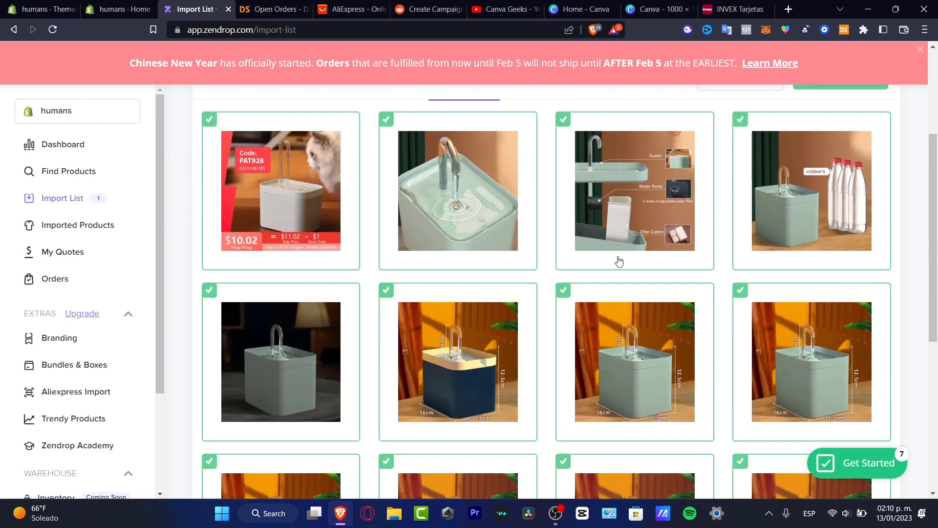
scroll(619, 262, down, 6)
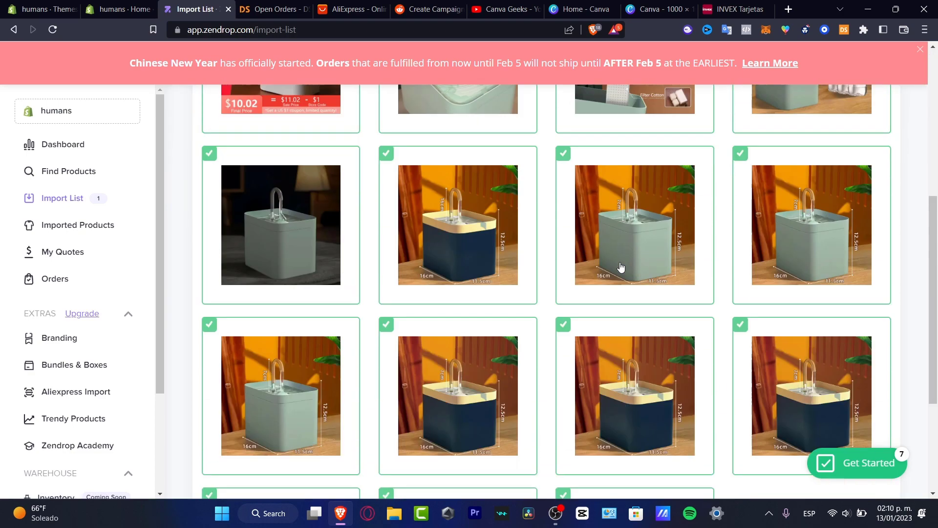
scroll(621, 266, up, 5)
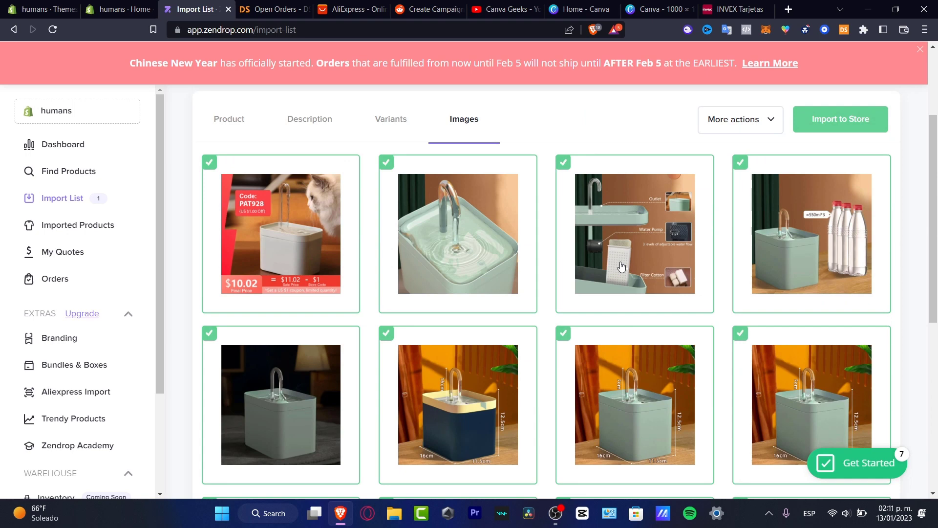
scroll(621, 266, up, 3)
- Import the dispenser to the store, confirming the delay notice and hiding it in future
click(720, 260)
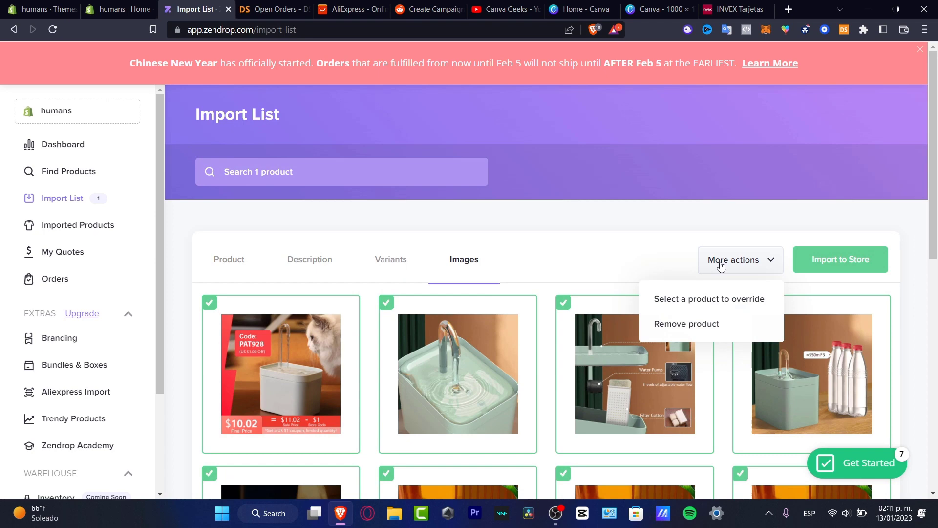
click(834, 259)
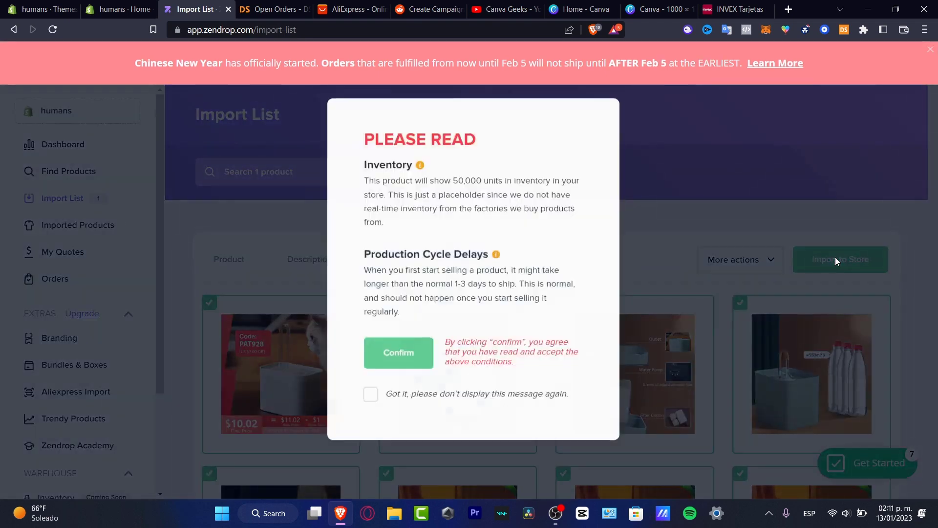
drag(452, 142, 477, 143)
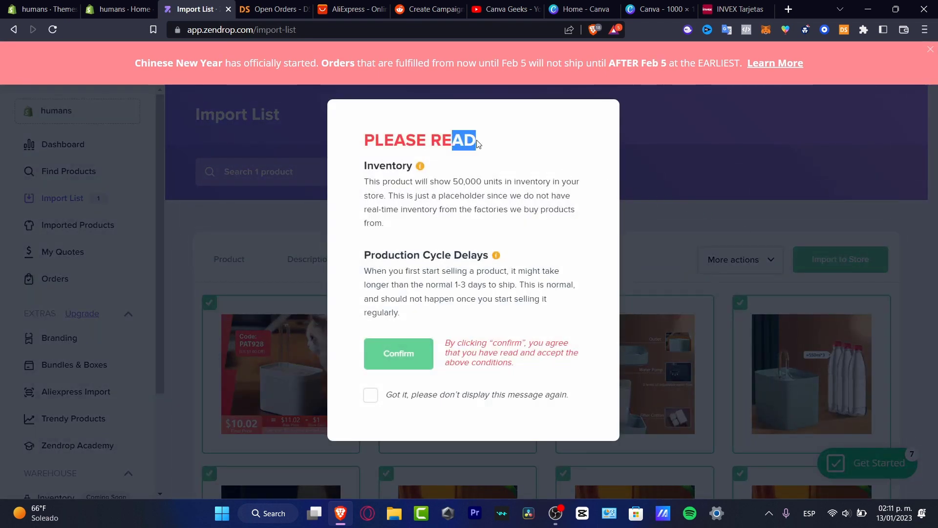
drag(409, 168, 396, 168)
drag(401, 255, 522, 264)
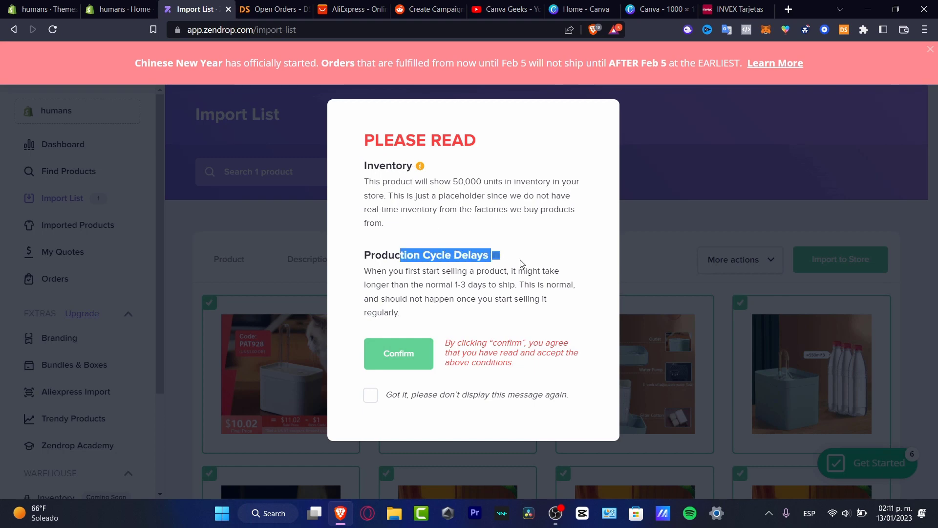
click(371, 400)
click(422, 355)
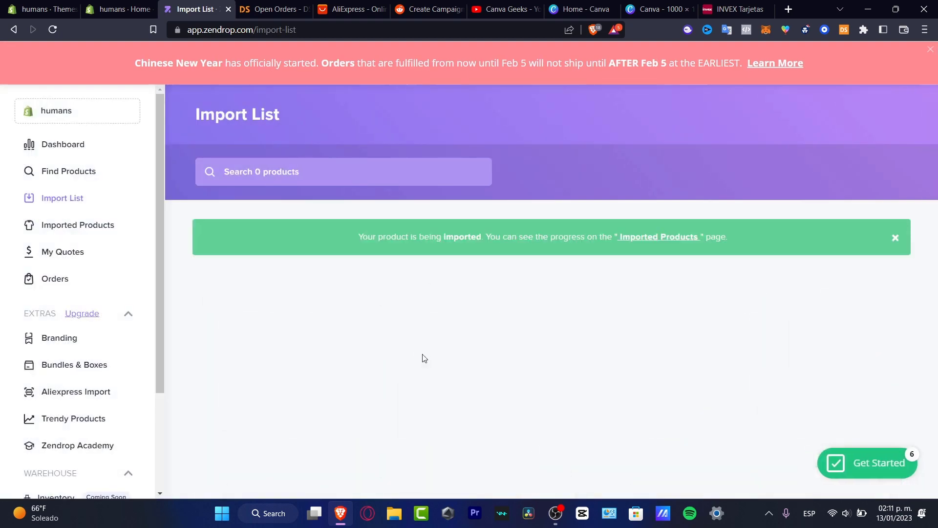
- Dismiss the import banner, verify the dispenser under Imported Products, and return to Shopify admin
click(895, 239)
scroll(689, 296, down, 2)
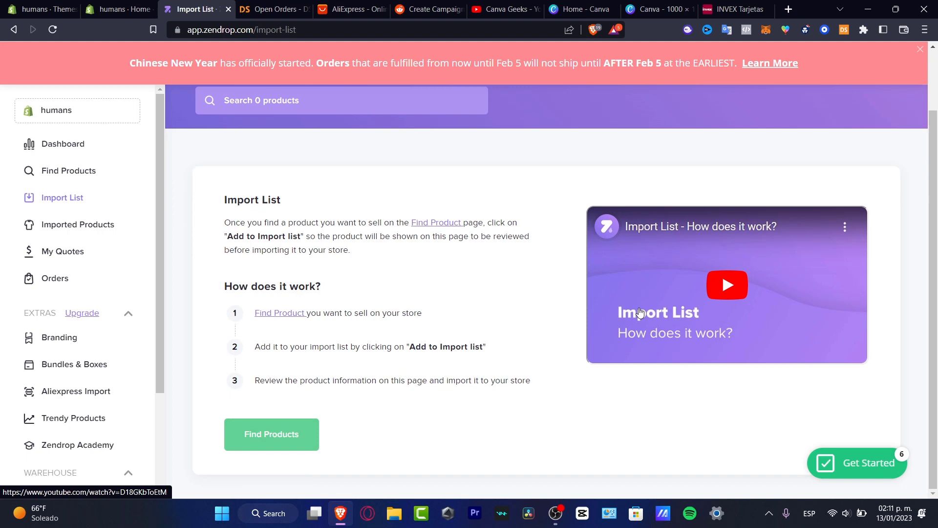
click(78, 224)
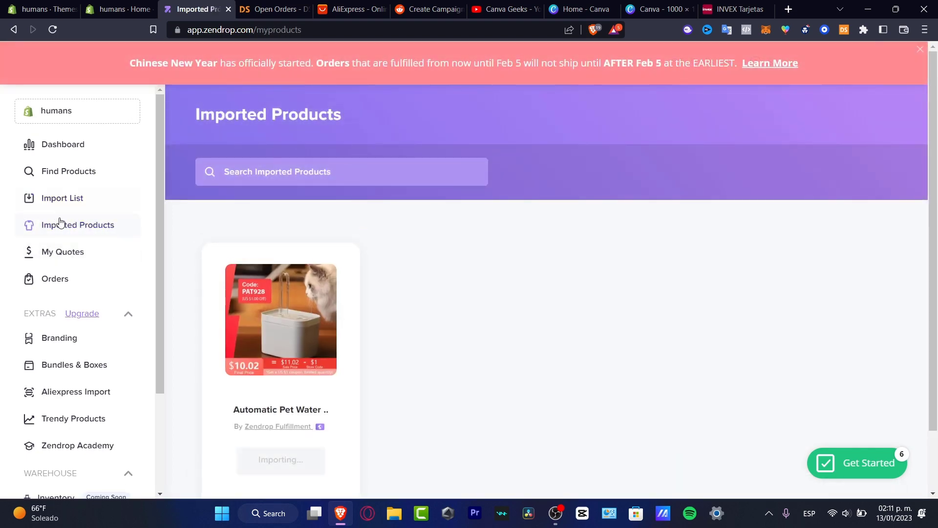
scroll(547, 332, down, 1)
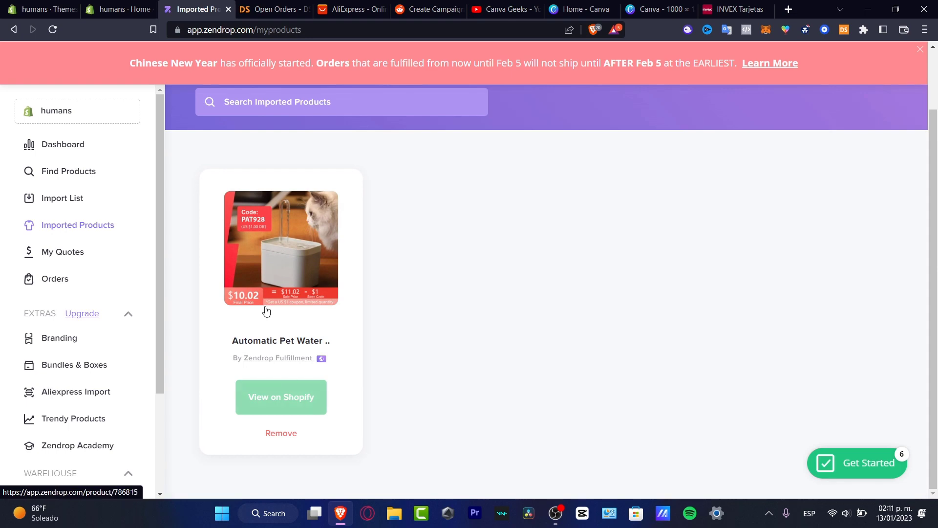
click(40, 9)
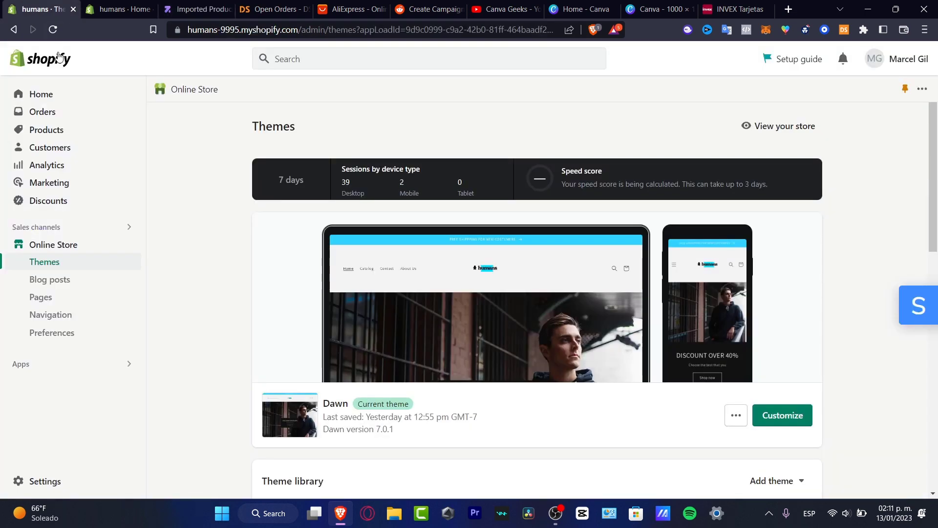
- Open the Automatic Pet Water Dispenser from Shopify's Products list
click(47, 130)
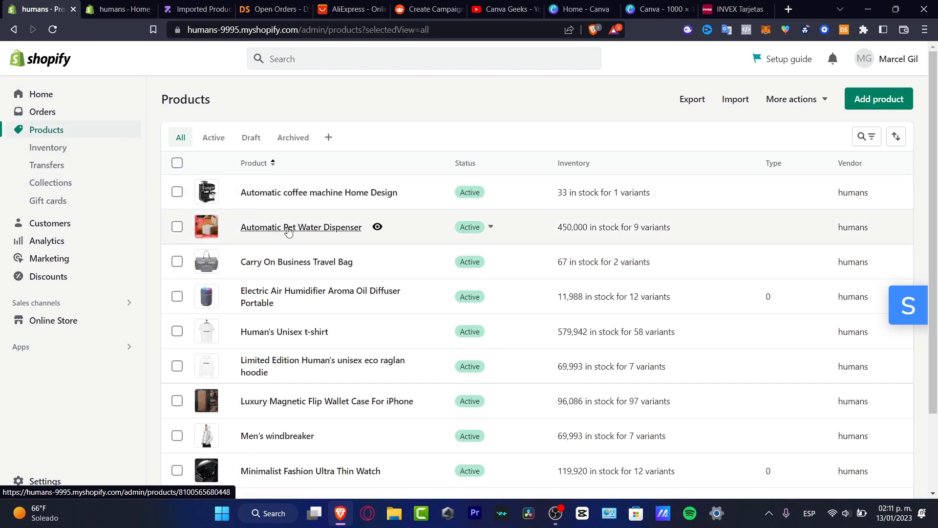
click(420, 235)
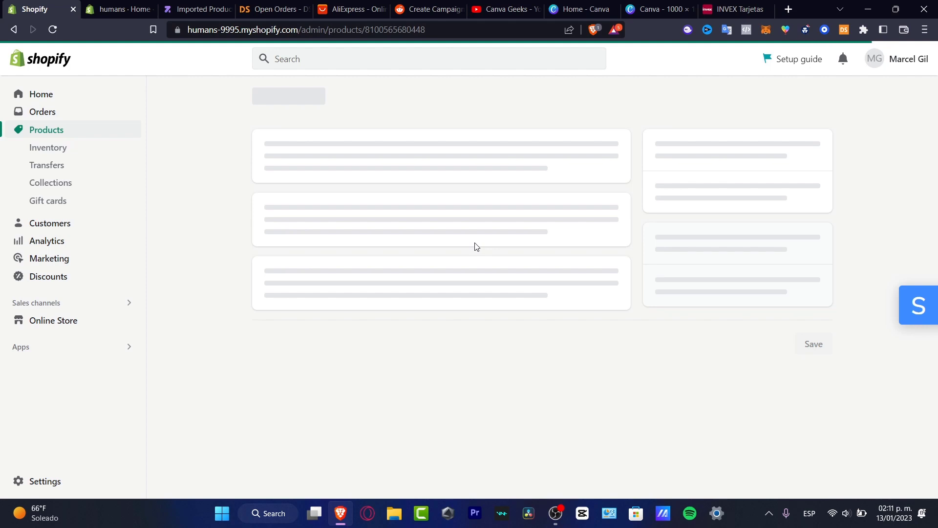
- Go to the Online Store and browse the live storefront's Featured products
key(ctrl+Tab)
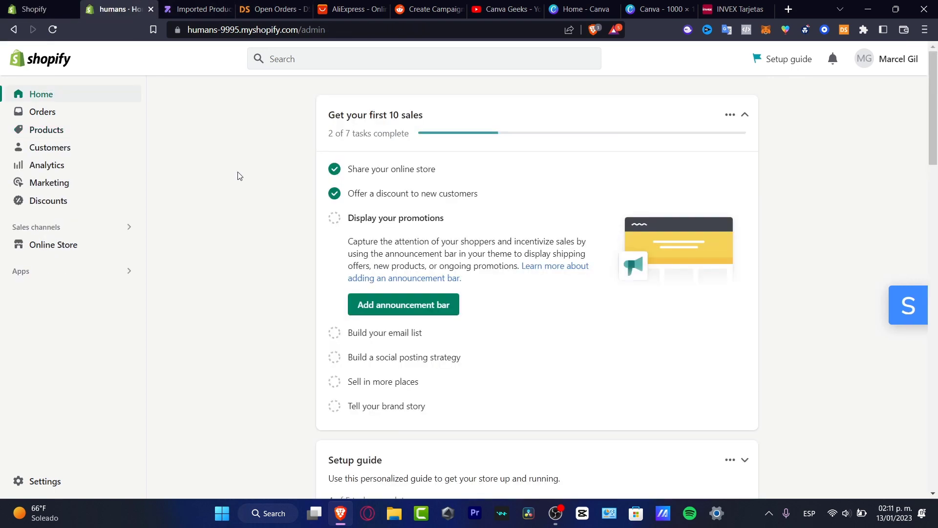
click(47, 236)
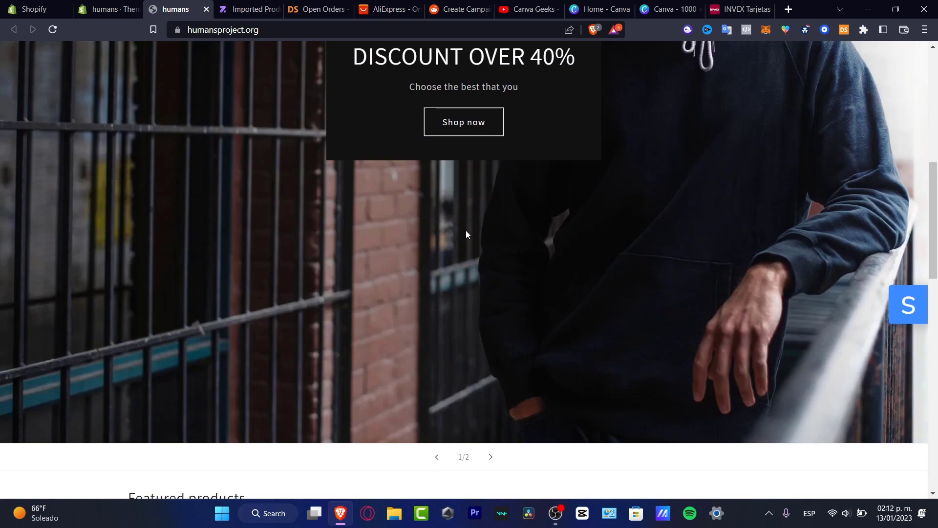
scroll(465, 233, down, 15)
scroll(471, 236, up, 8)
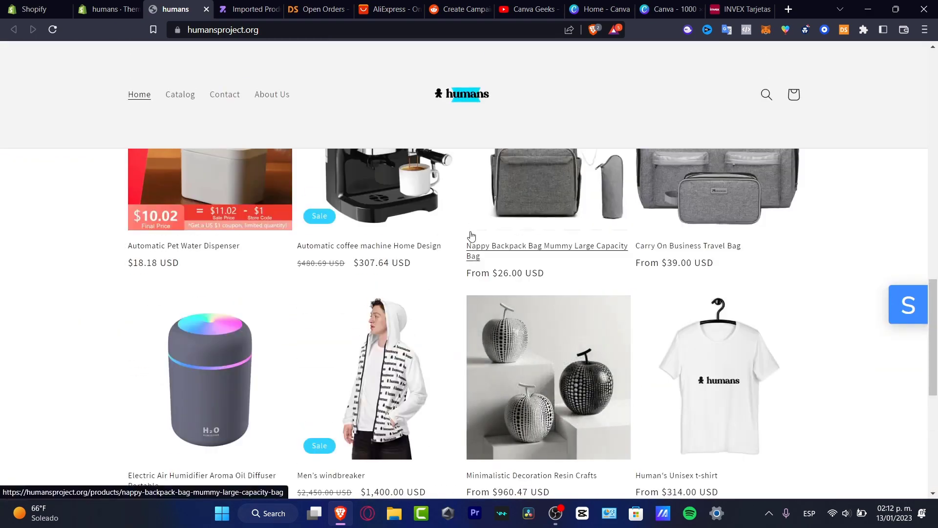
scroll(469, 236, up, 3)
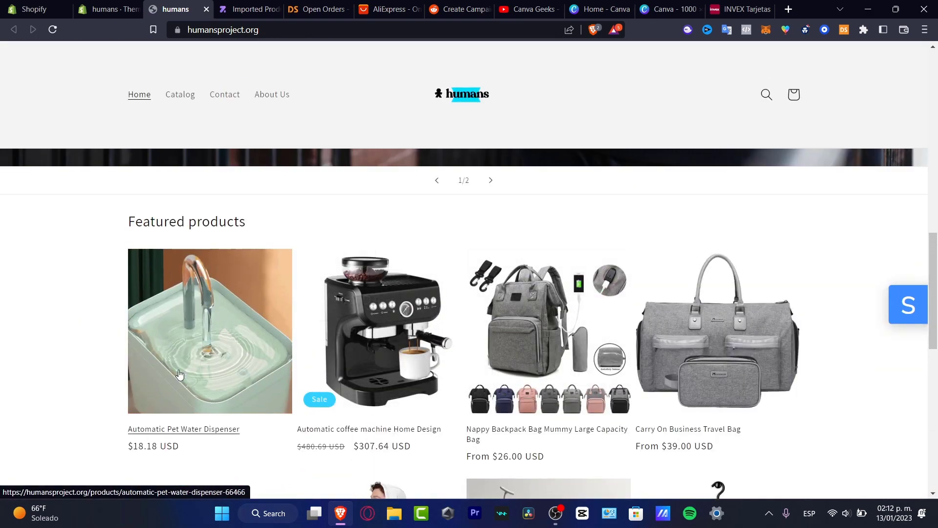
- Open the Automatic Pet Water Dispenser page and review its photos, options and description
click(180, 374)
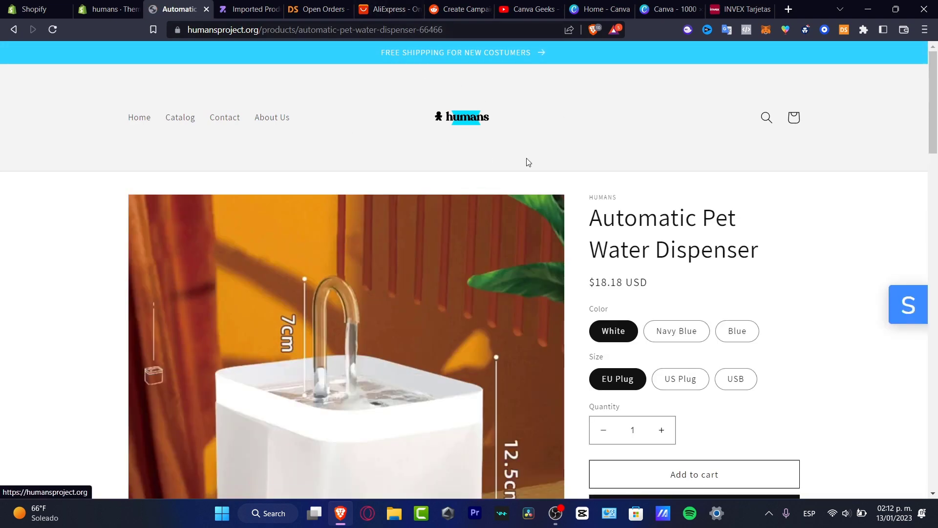
scroll(818, 246, down, 15)
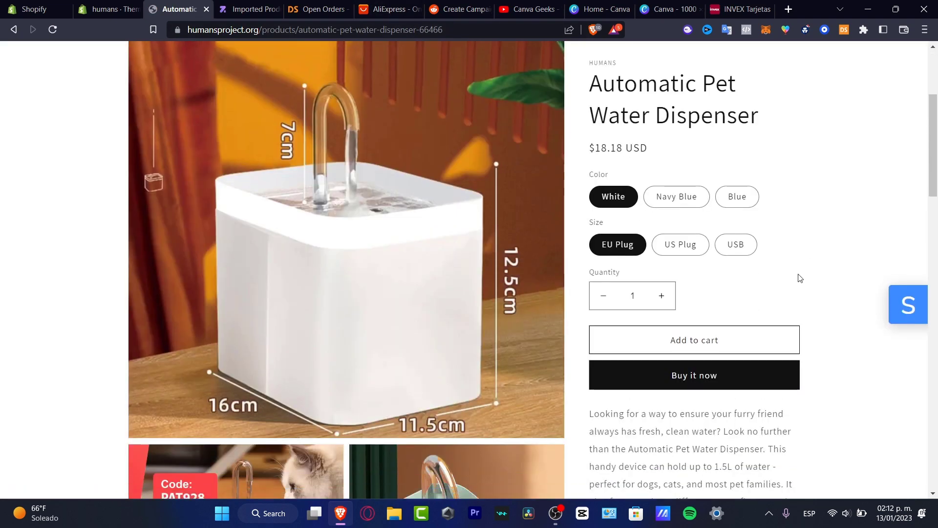
scroll(804, 276, up, 8)
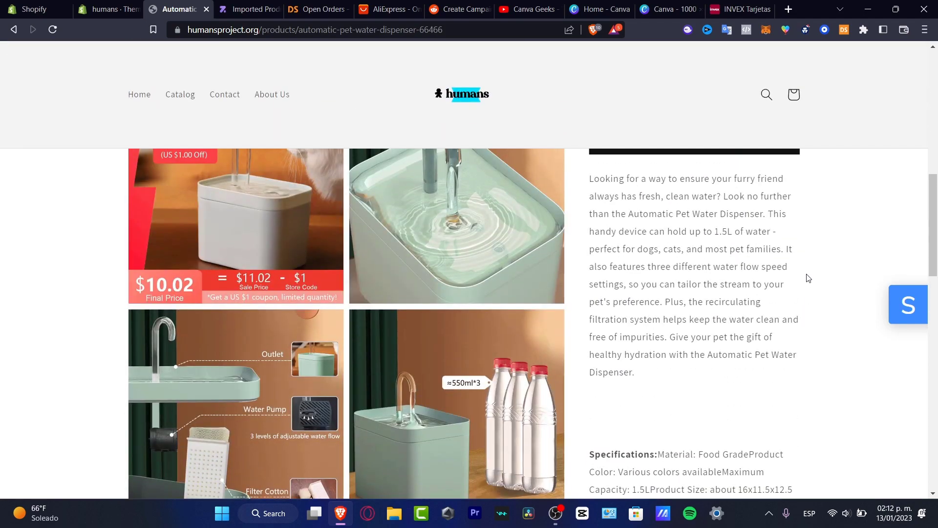
scroll(809, 281, down, 4)
scroll(812, 284, down, 15)
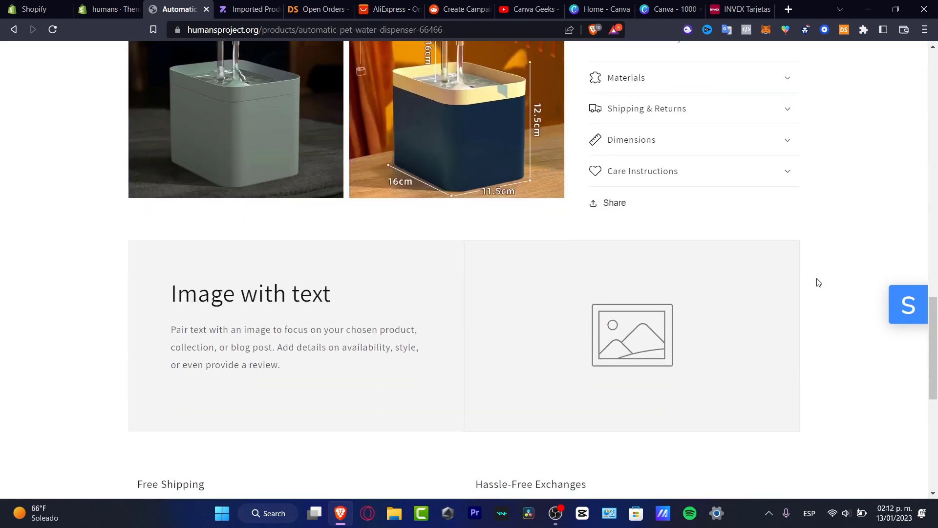
scroll(814, 276, up, 15)
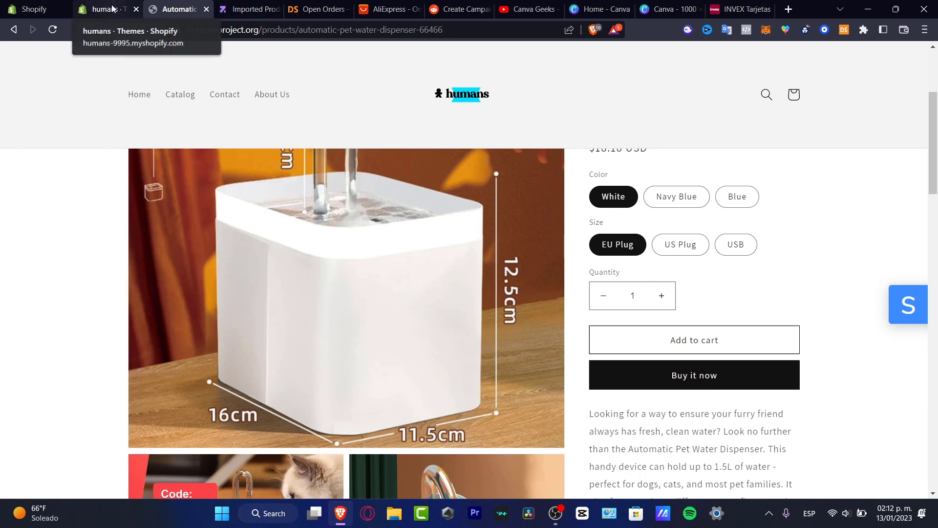
- Check the live product page, then confirm the Shopify Orders list is still empty
click(249, 7)
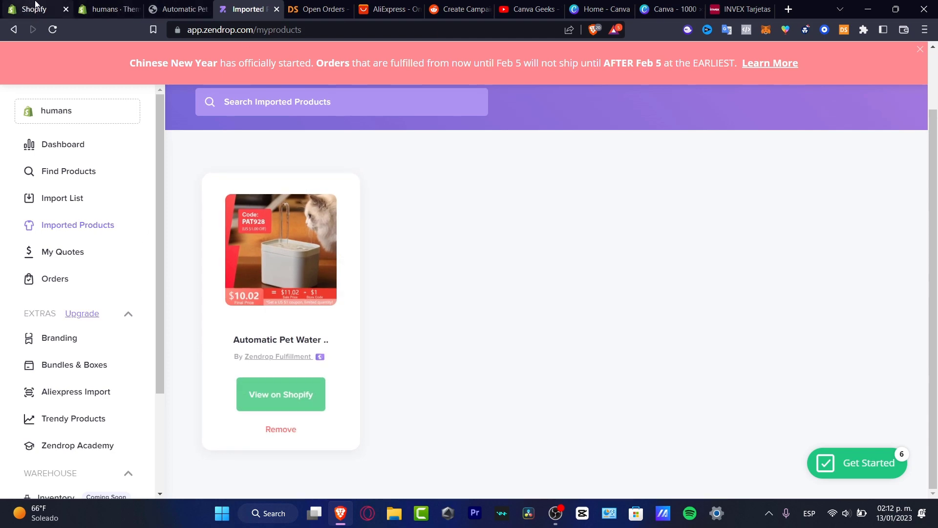
click(100, 6)
key(ctrl+Tab)
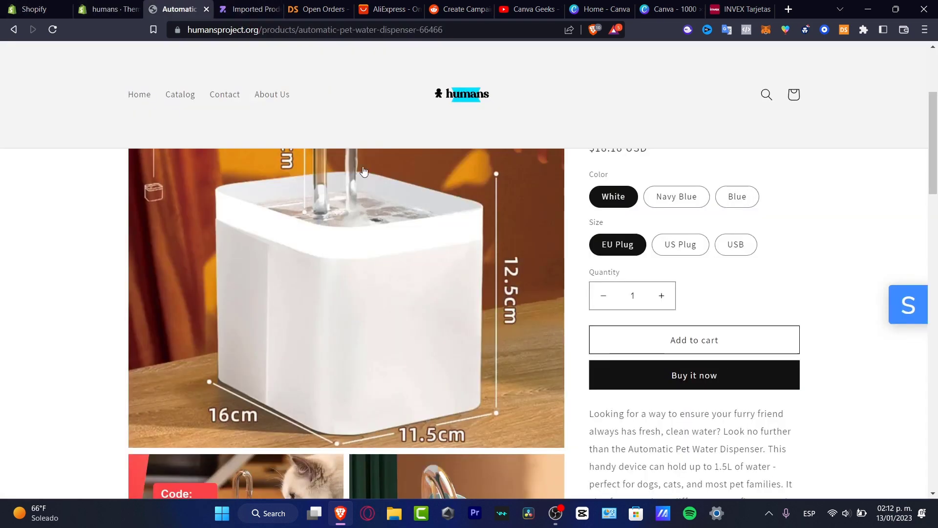
scroll(500, 176, up, 3)
scroll(863, 247, down, 3)
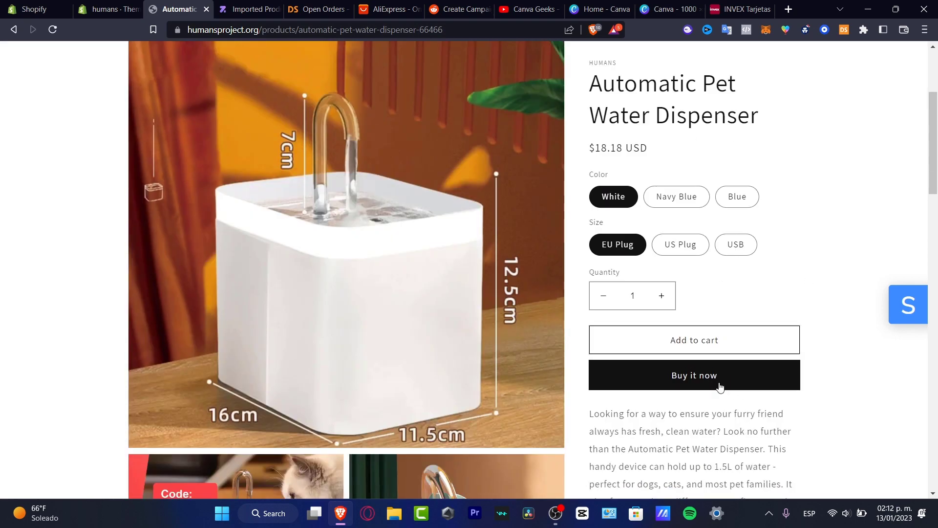
click(32, 5)
click(57, 113)
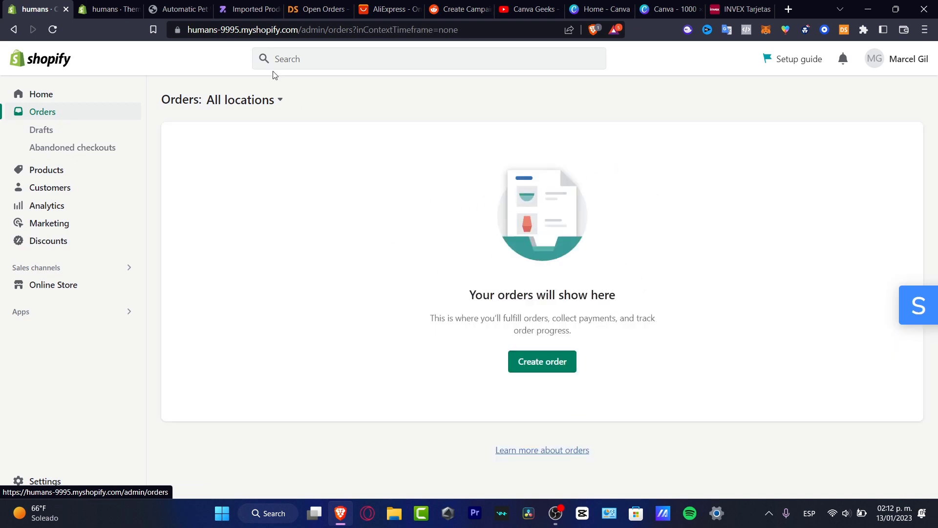
- Open Zendrop's Dashboard showing fulfilled orders with $0.00 sales, costs and profit
click(239, 9)
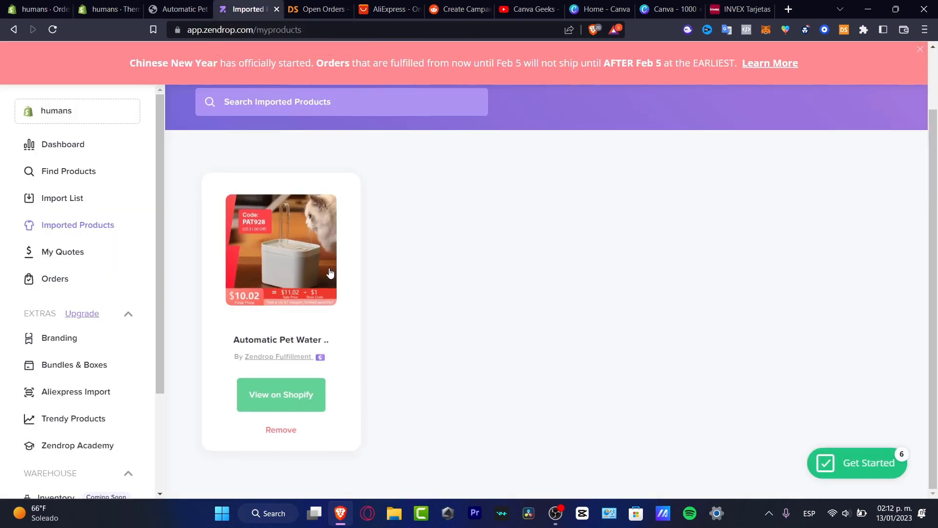
scroll(551, 181, up, 2)
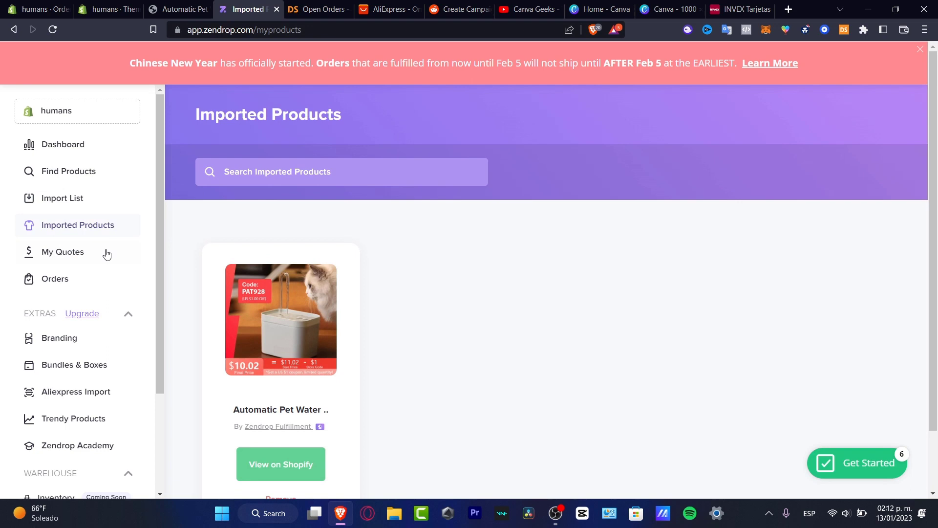
scroll(151, 328, down, 3)
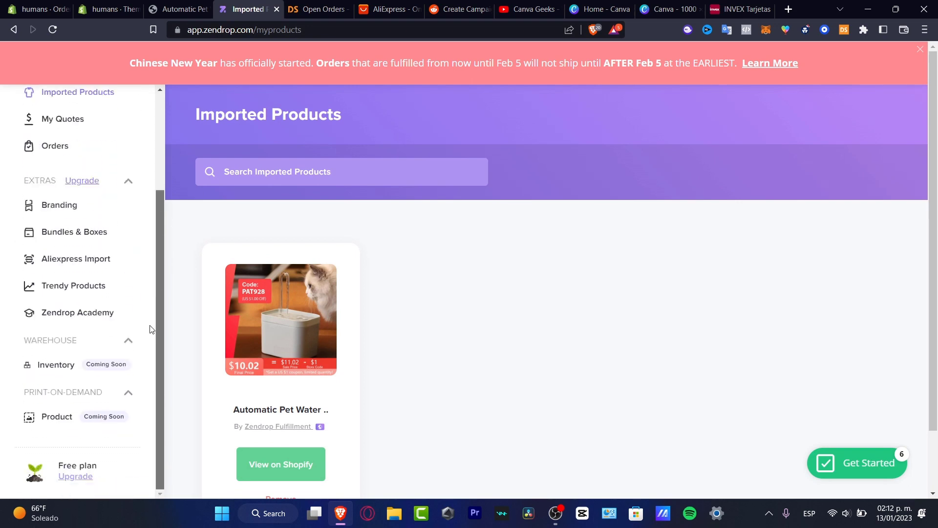
scroll(152, 328, up, 2)
scroll(142, 206, up, 2)
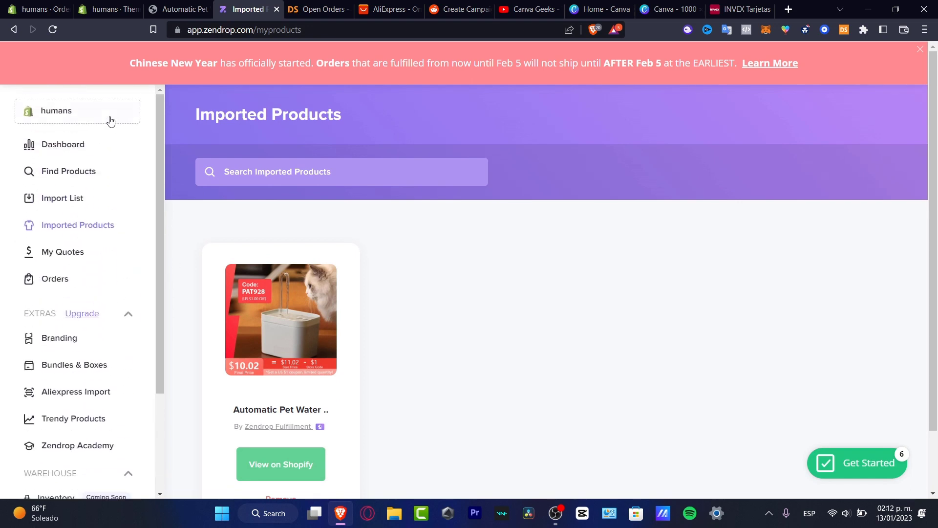
click(76, 144)
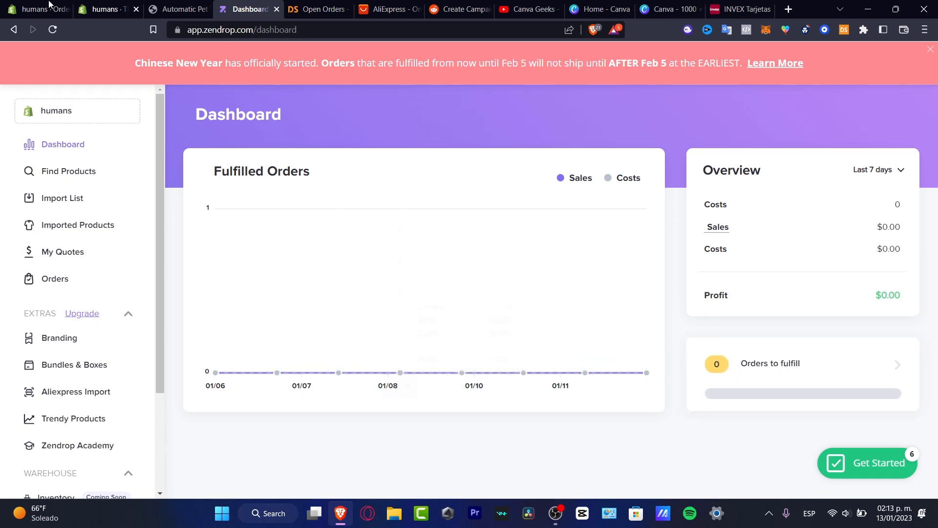
- Open Zendrop's Orders page (0/25 fulfilled) and dismiss the paid-plan prompt for auto fulfillment
key(ctrl+1)
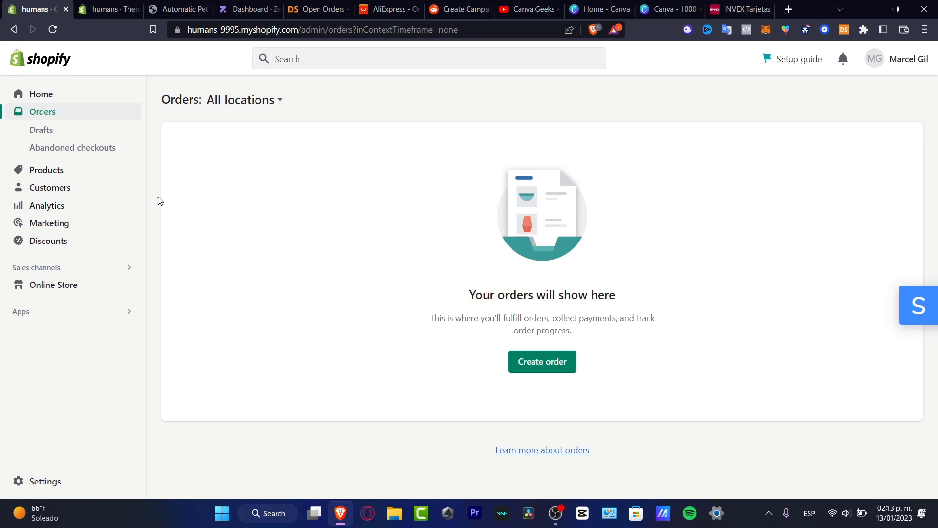
click(251, 8)
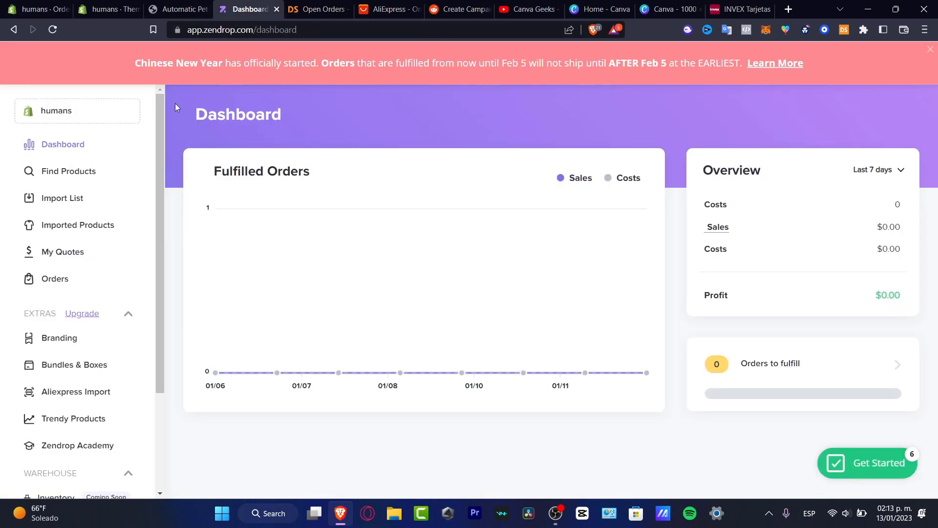
click(875, 376)
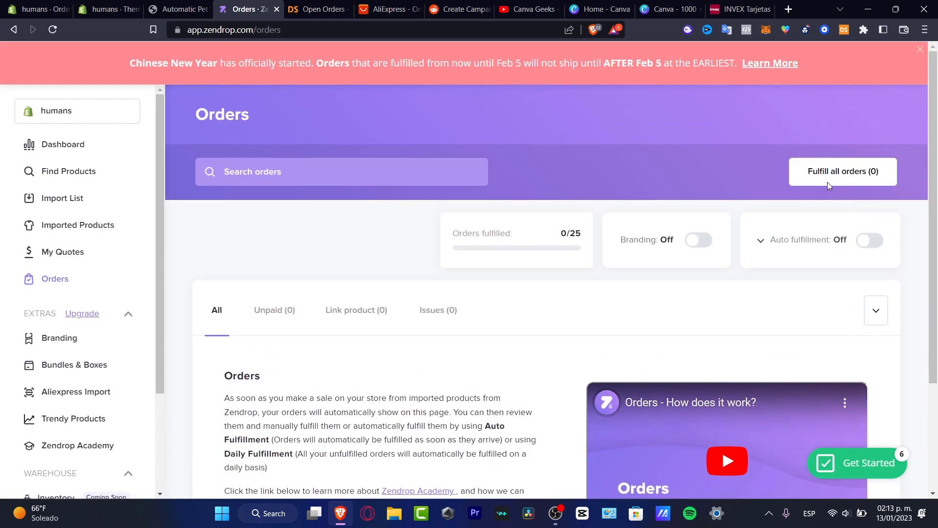
click(870, 240)
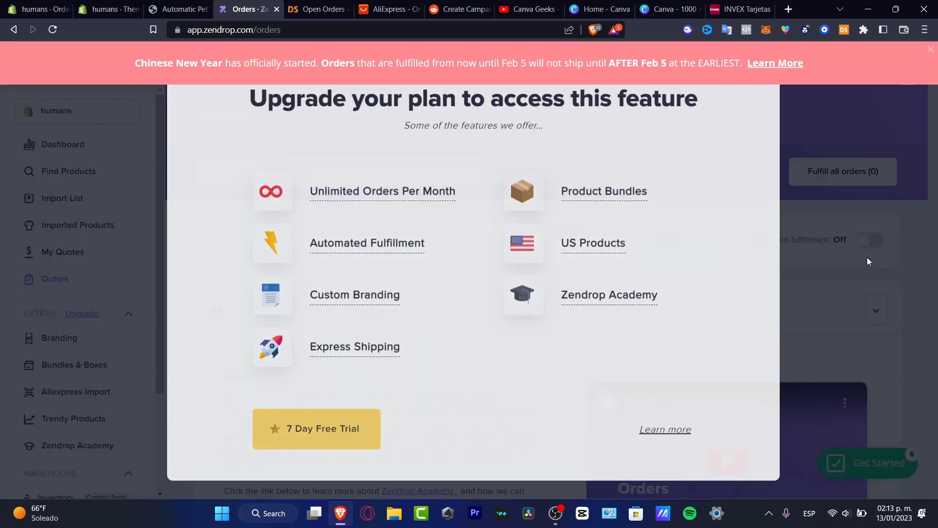
click(832, 315)
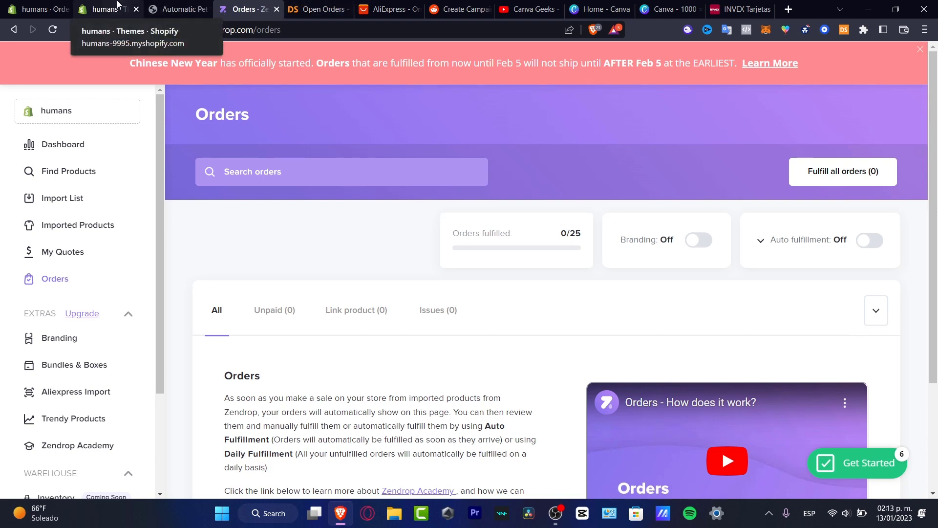
click(165, 5)
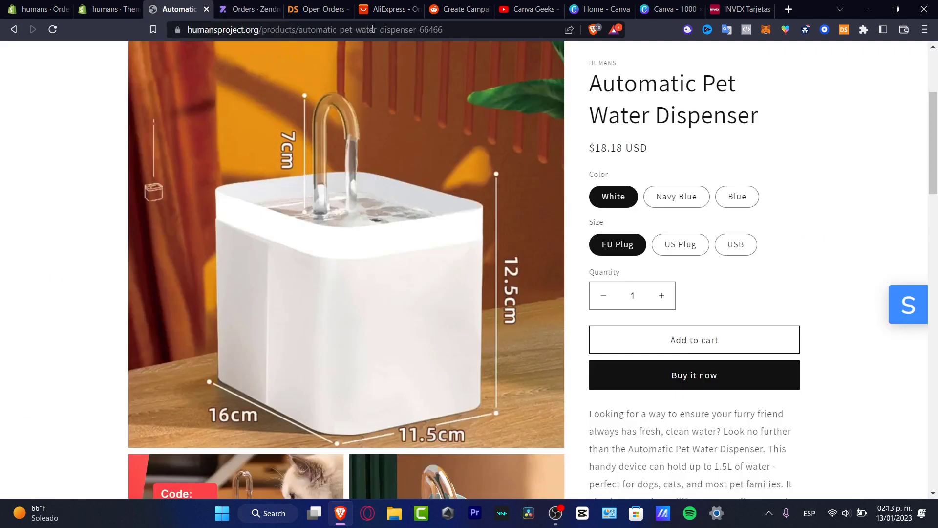
click(303, 6)
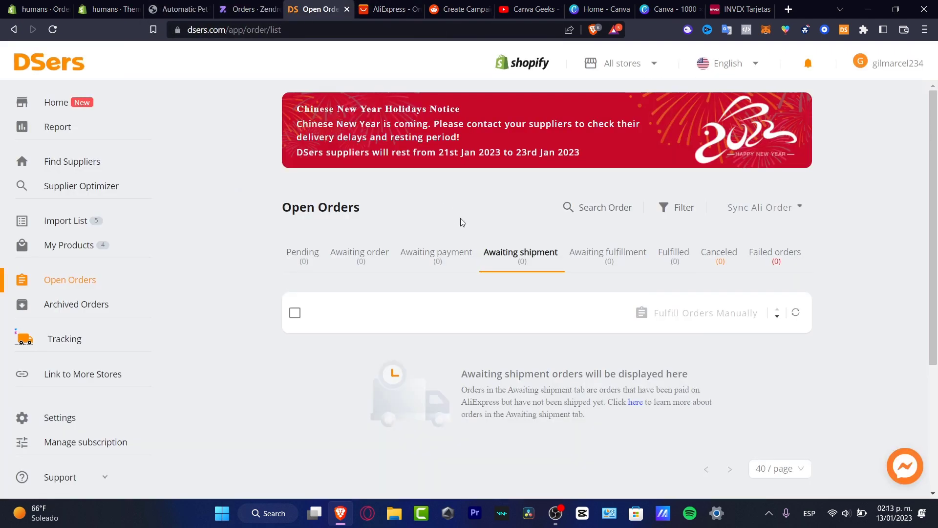
scroll(462, 225, down, 3)
scroll(462, 229, up, 3)
click(242, 6)
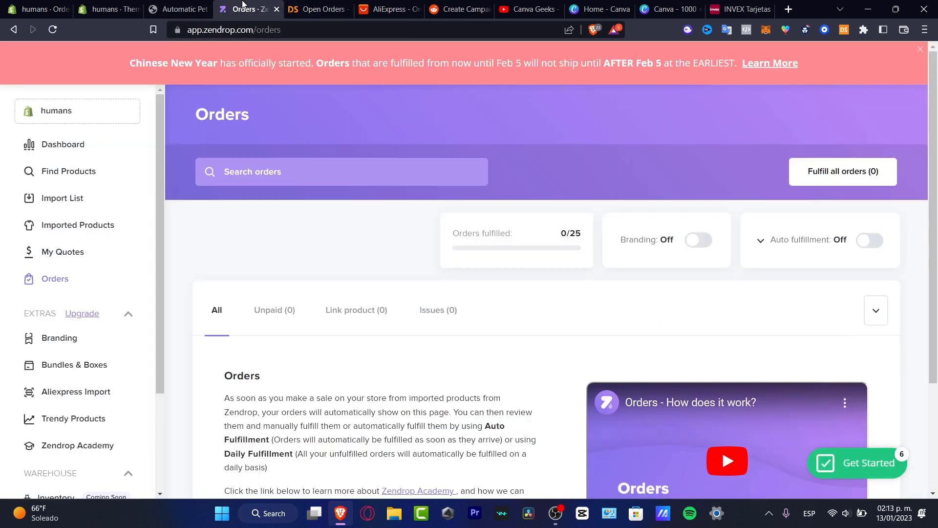